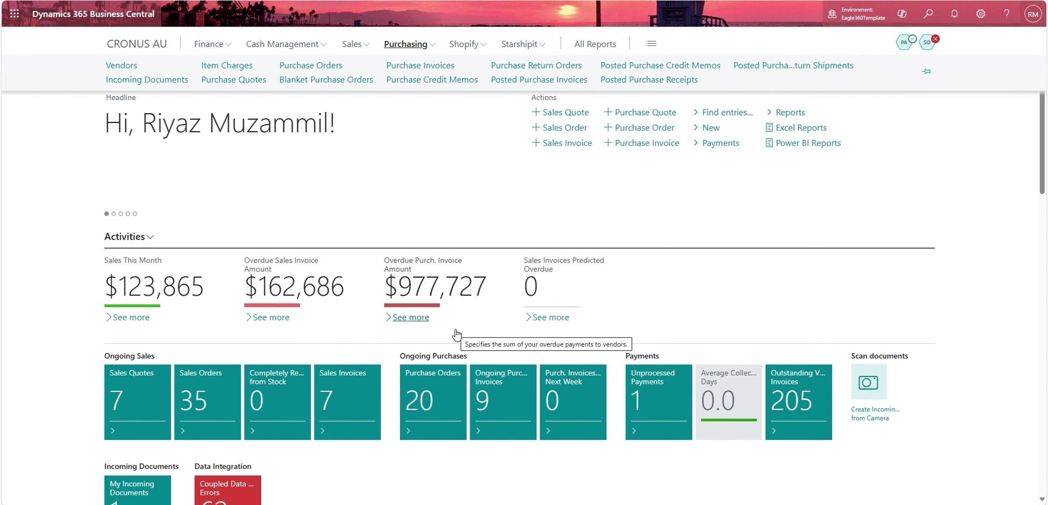
Create a new purchase order for the vendor Fabrikam, Inc.
left_click(409, 47)
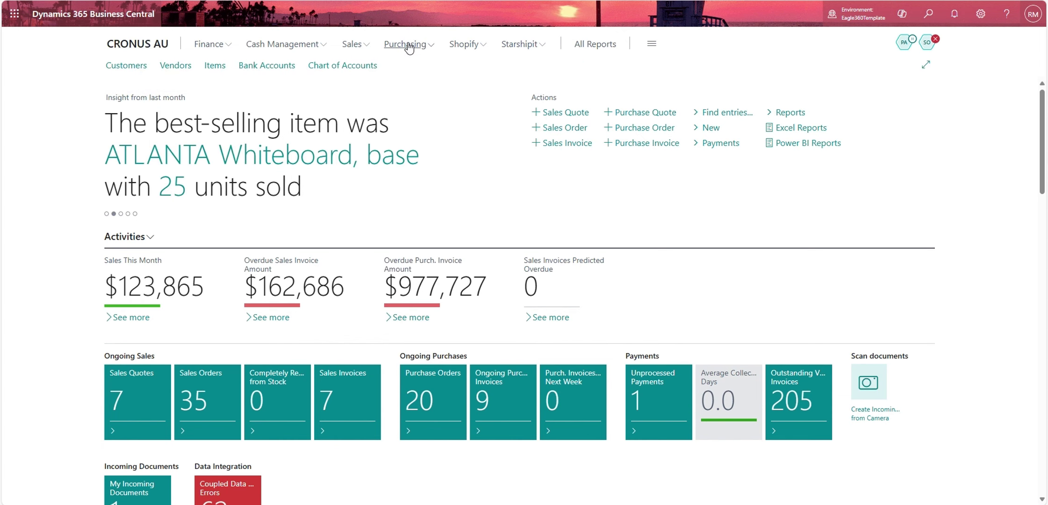
left_click(408, 47)
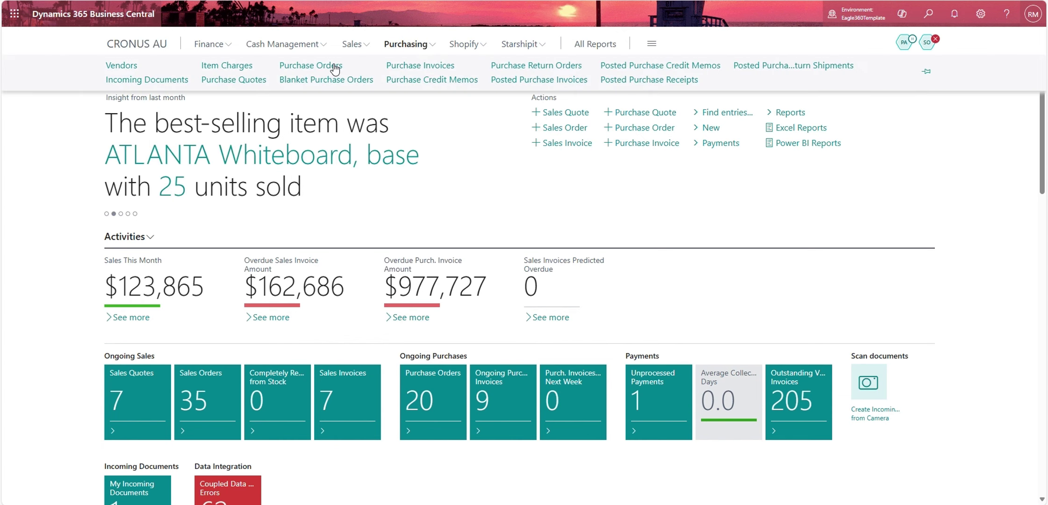
left_click(334, 69)
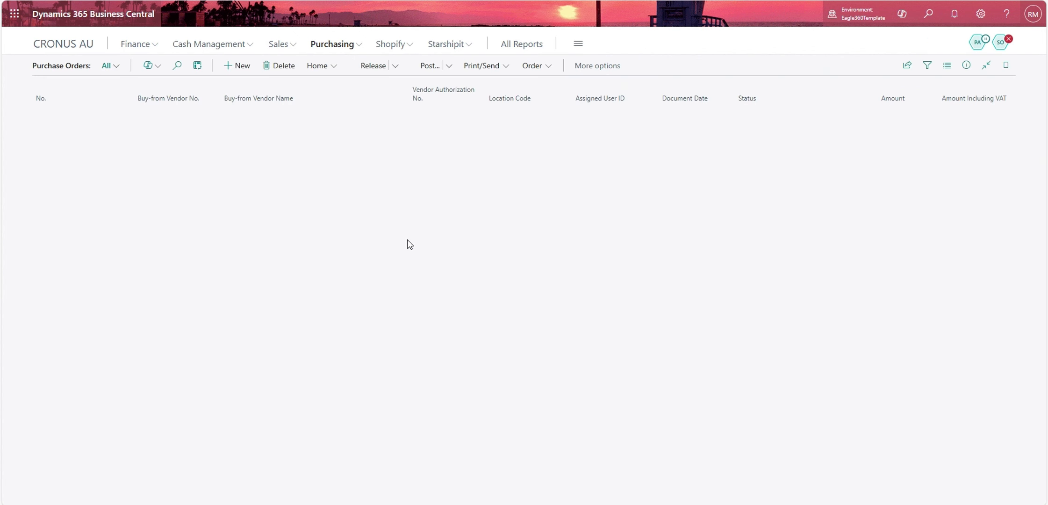
left_click(237, 66)
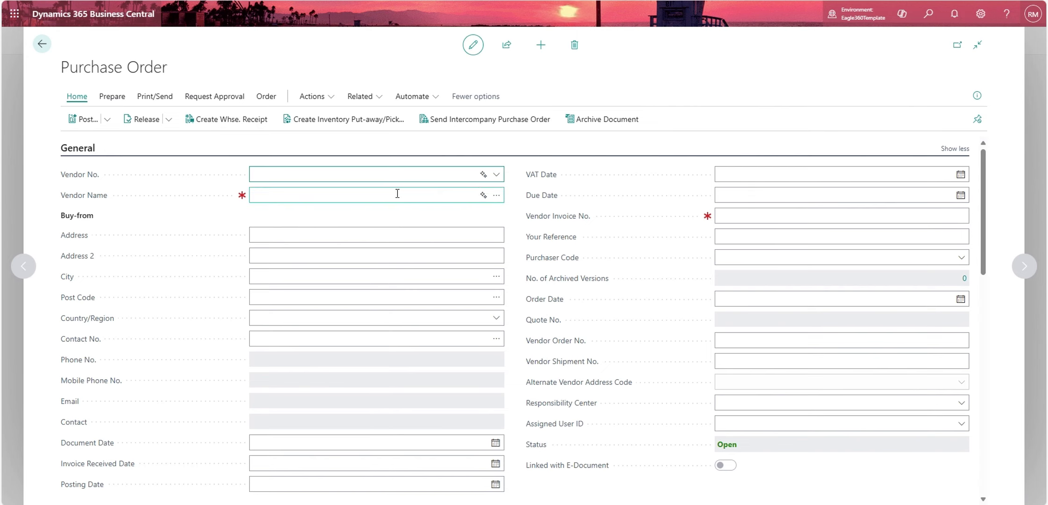
left_click(497, 179)
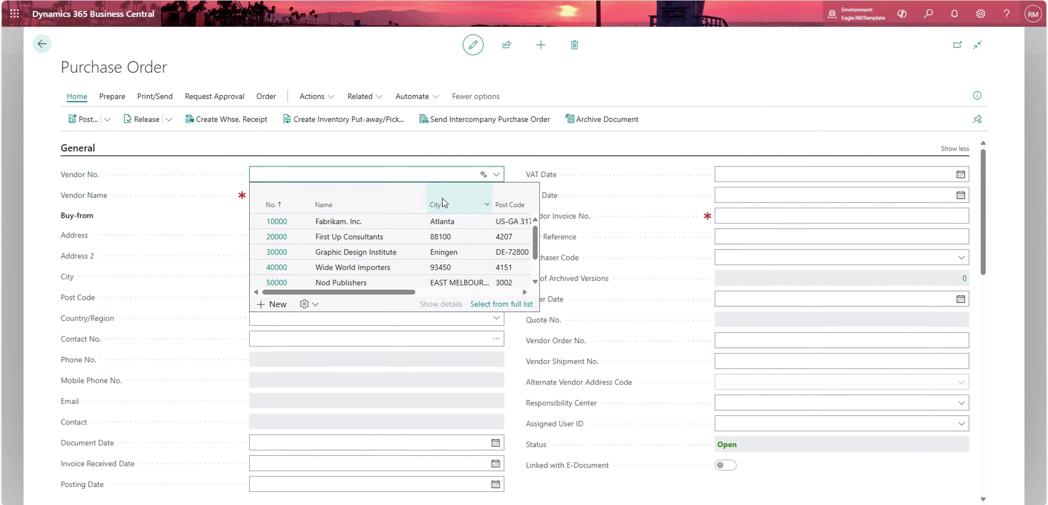
left_click(387, 222)
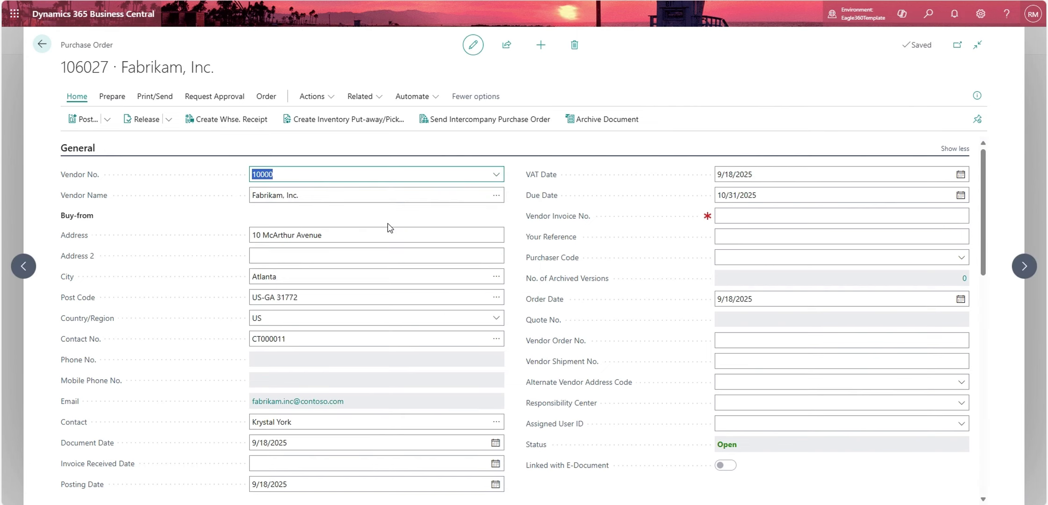
Review the order's general details, including the document date, posting date and due date.
scroll(986, 190, "down", 2)
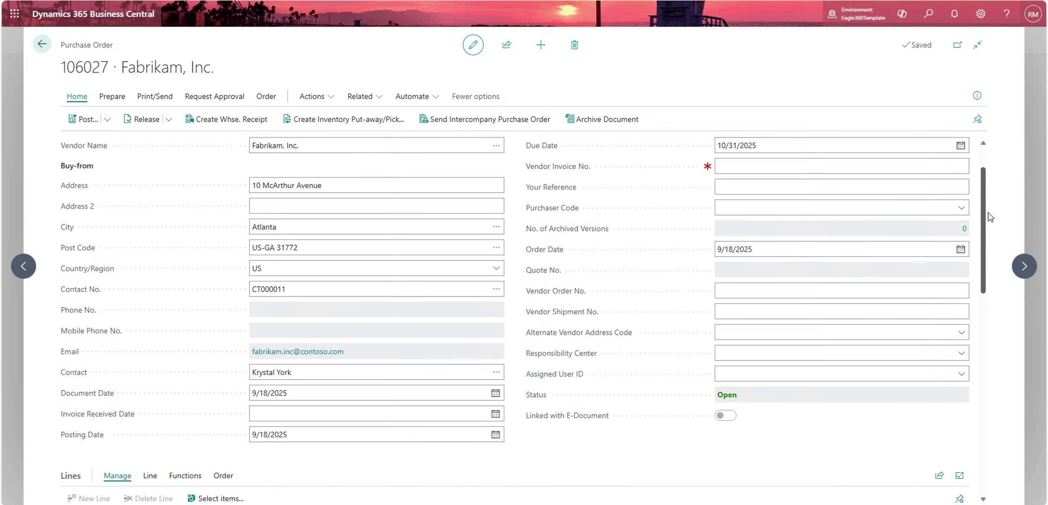
scroll(981, 210, "up", 1)
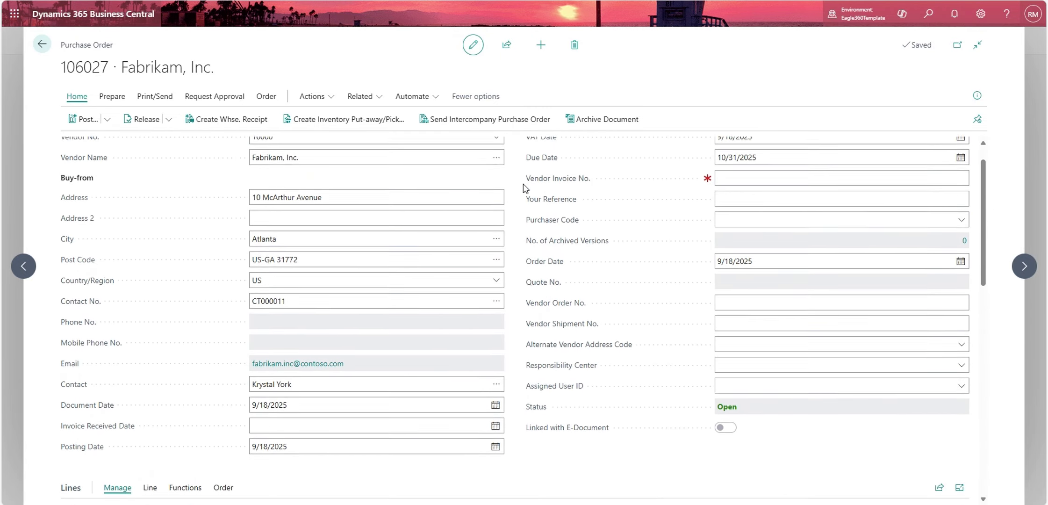
scroll(527, 196, "up", 1)
scroll(983, 232, "down", 1)
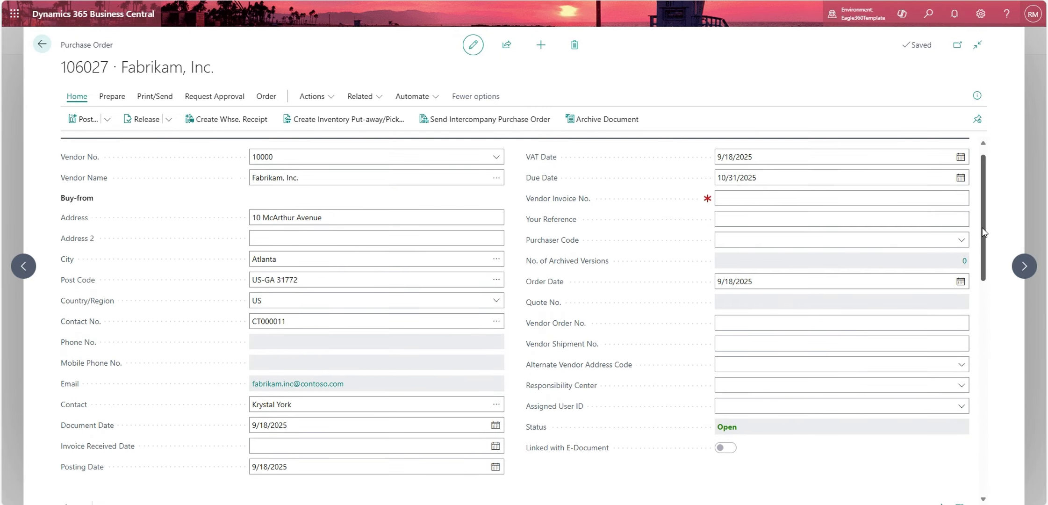
left_click(340, 428)
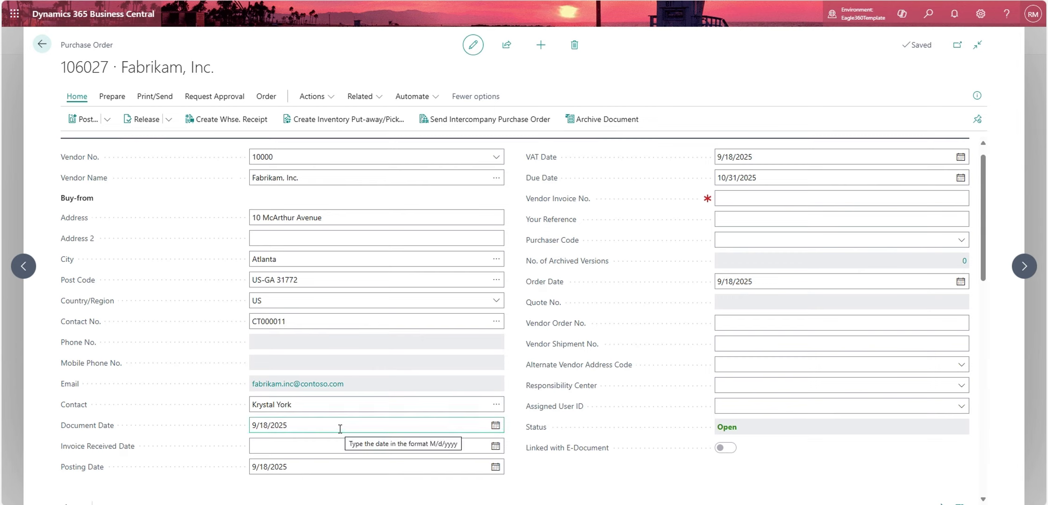
left_click(330, 467)
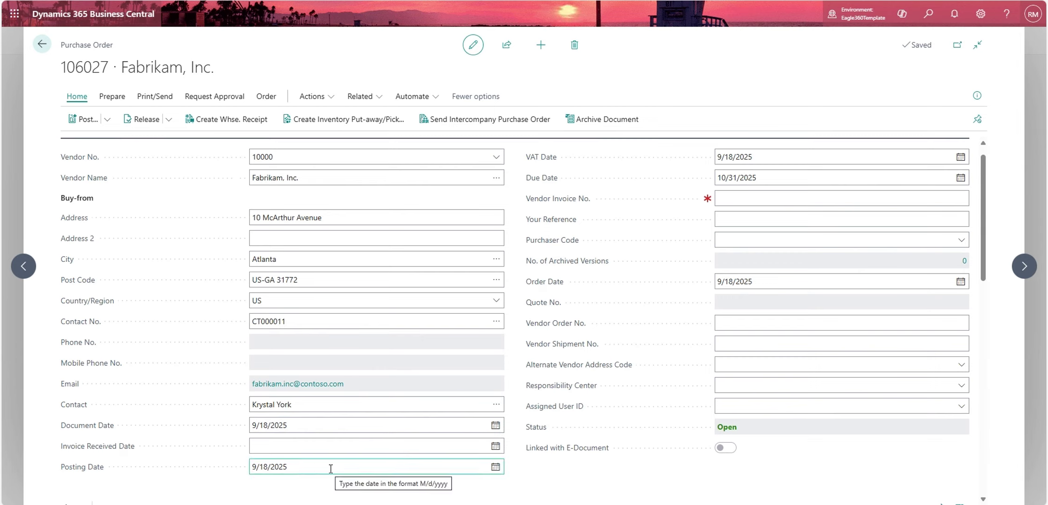
left_click(824, 179)
double_click(823, 180)
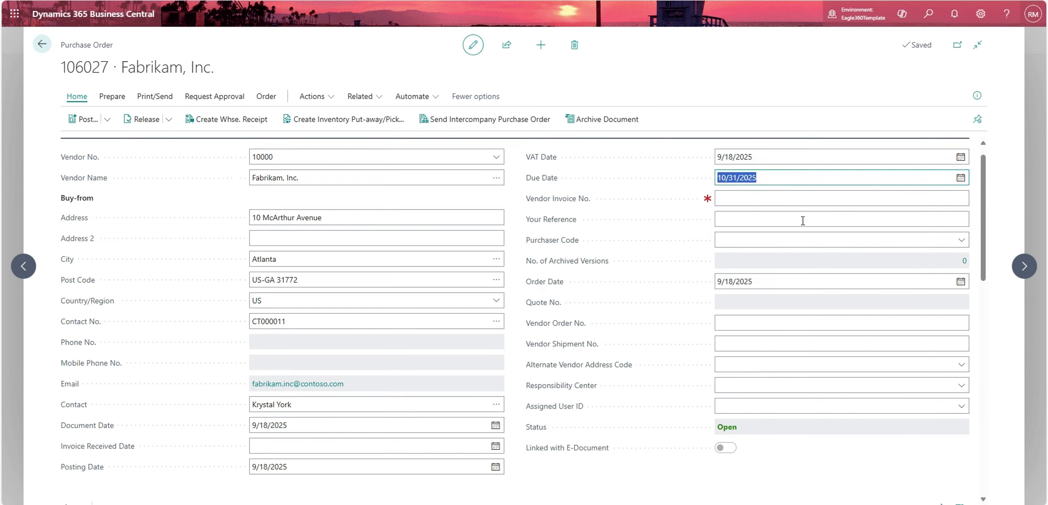
Set the order's ship-to option to Location, with MAIN (Main Warehouse) as the location code.
left_click_drag(982, 210, 985, 397)
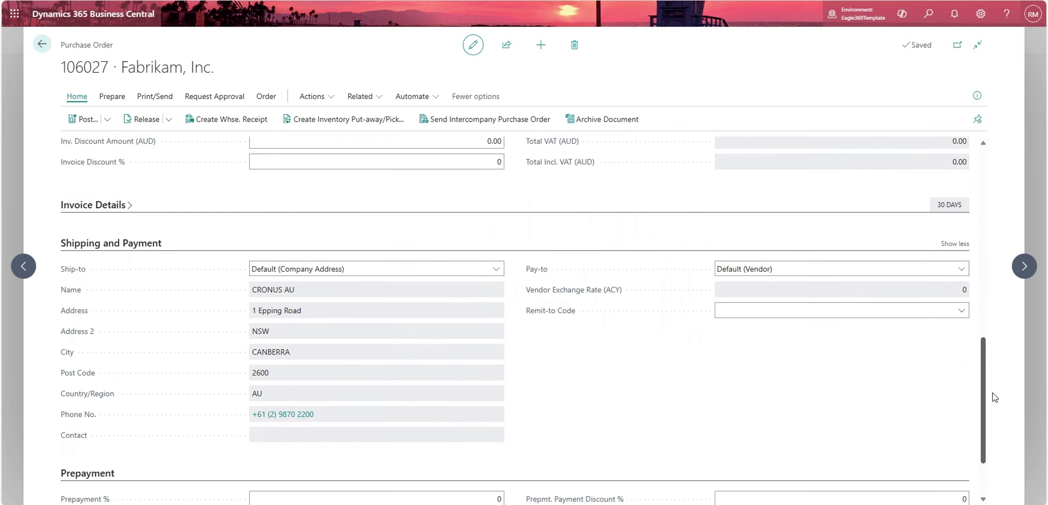
left_click(495, 270)
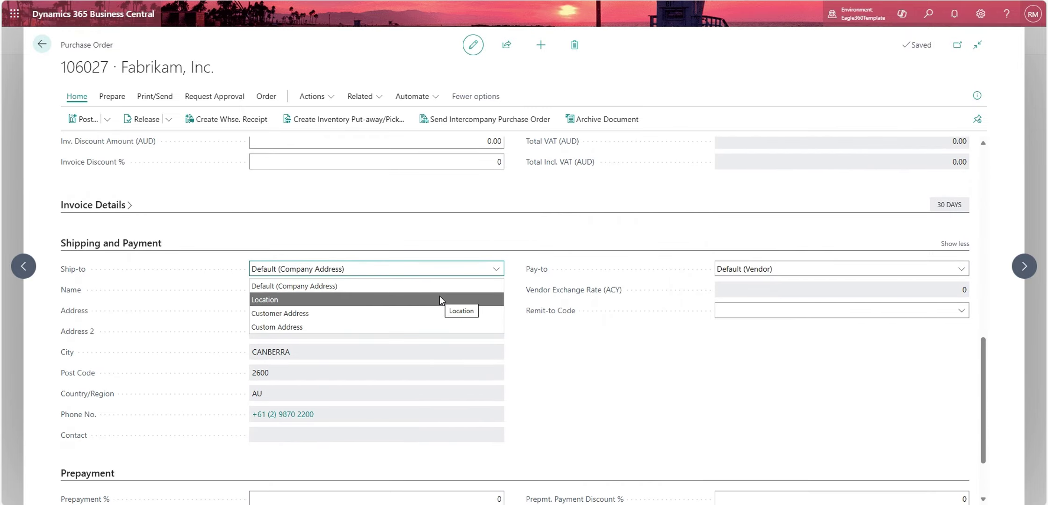
left_click(440, 297)
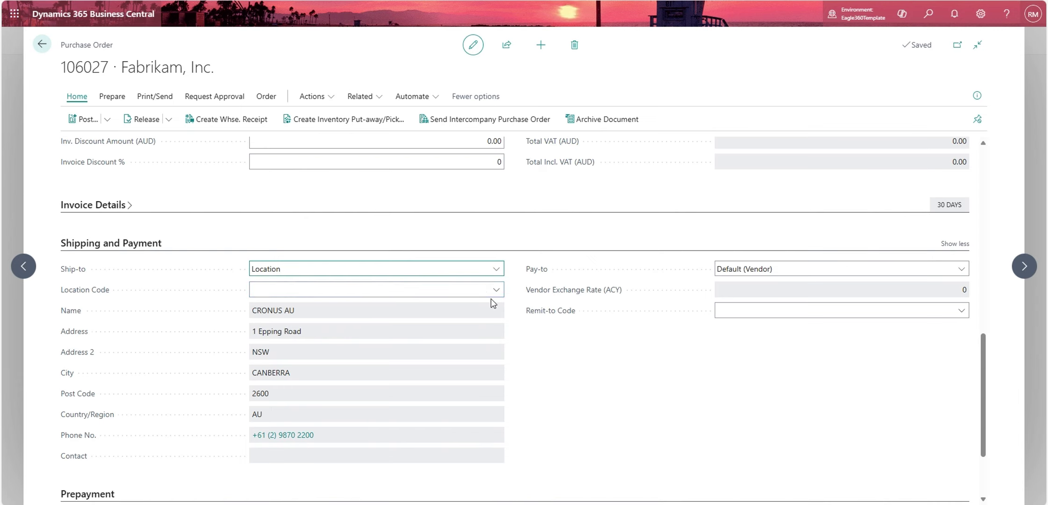
left_click(496, 292)
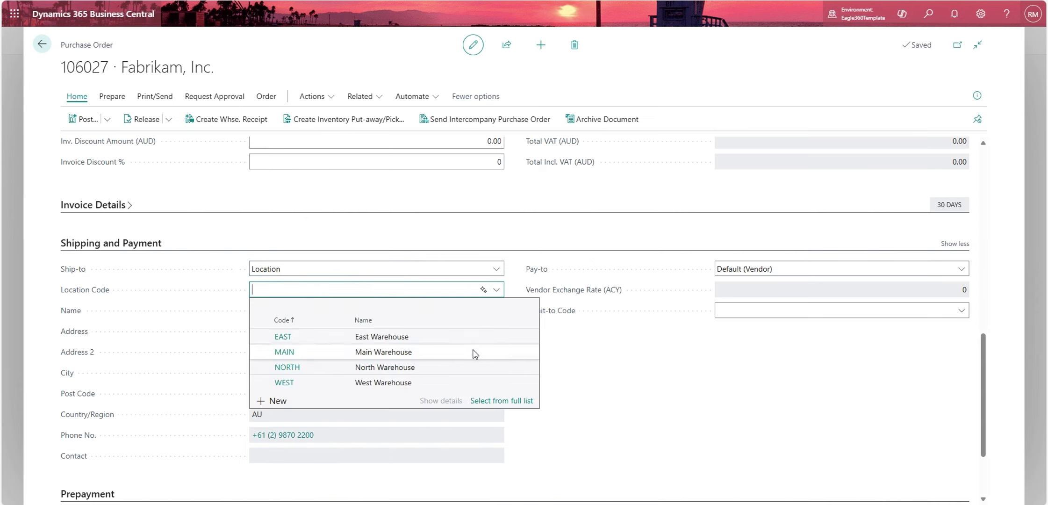
left_click(472, 352)
Add an order line for item 1896-S, ATHENS Desk, with a quantity of 20.
scroll(603, 357, "up", 5)
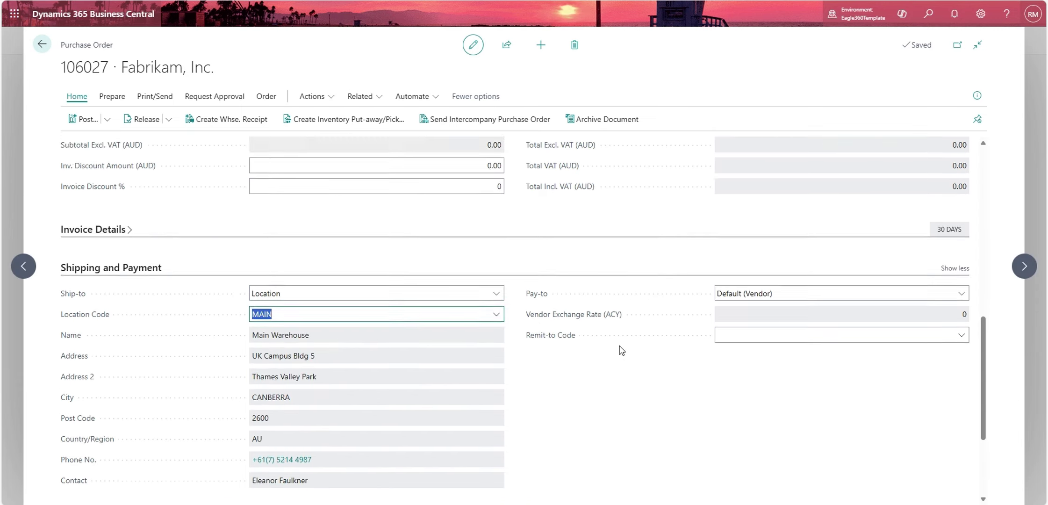
left_click(187, 318)
left_click(106, 322)
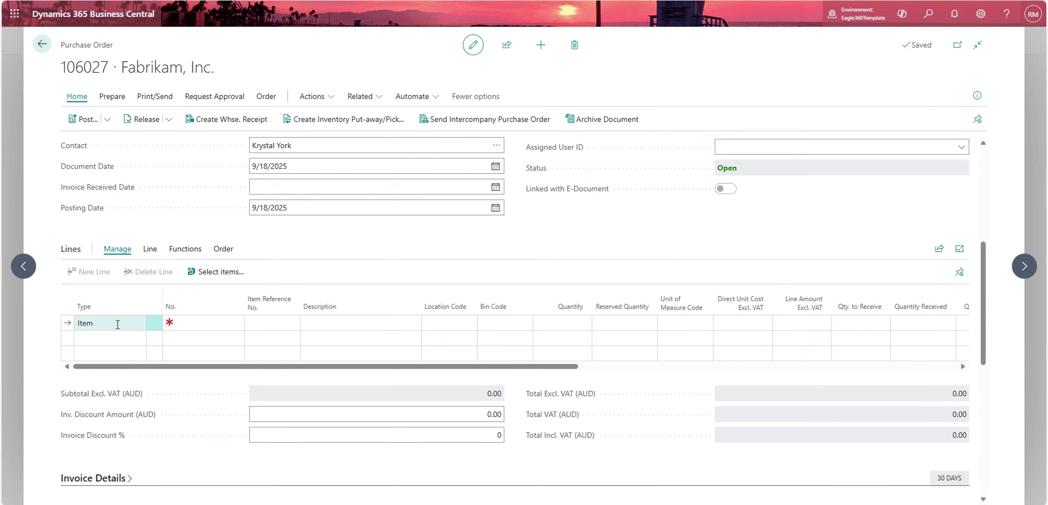
left_click(187, 324)
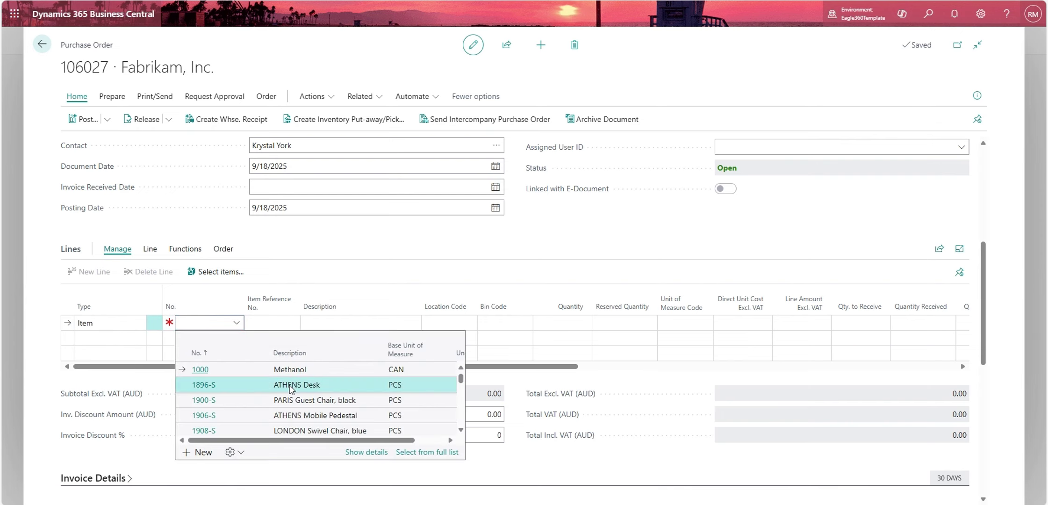
left_click(291, 387)
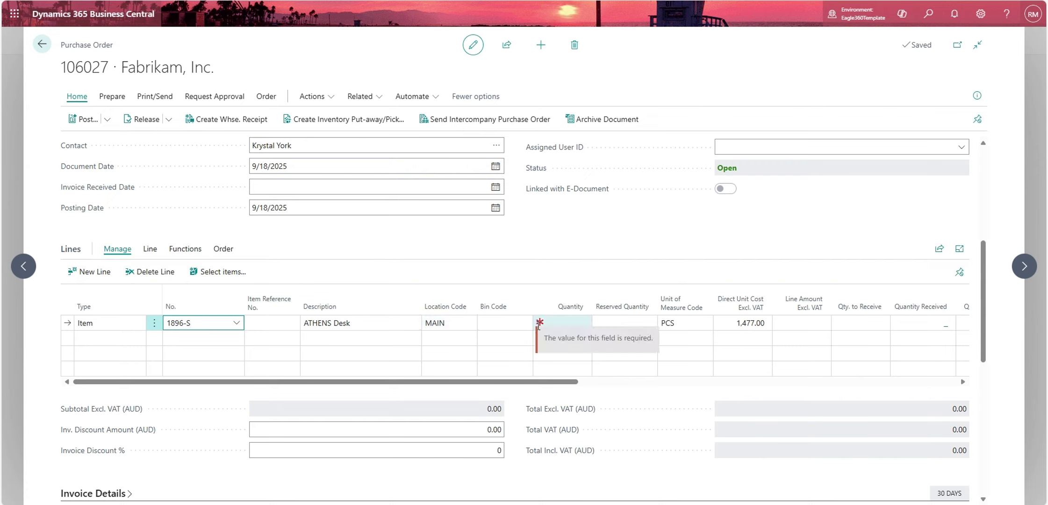
left_click(568, 322)
type("2")
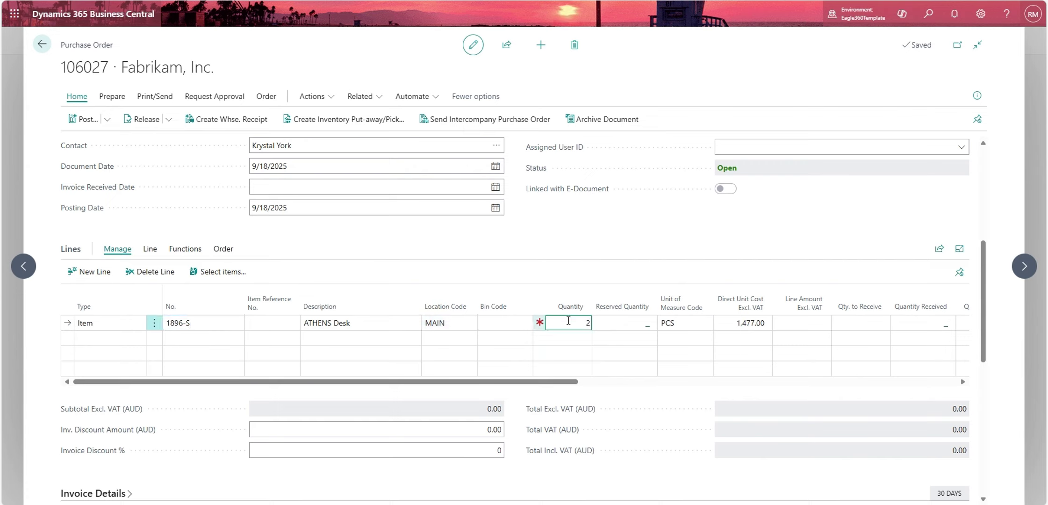
type("0")
left_click(690, 266)
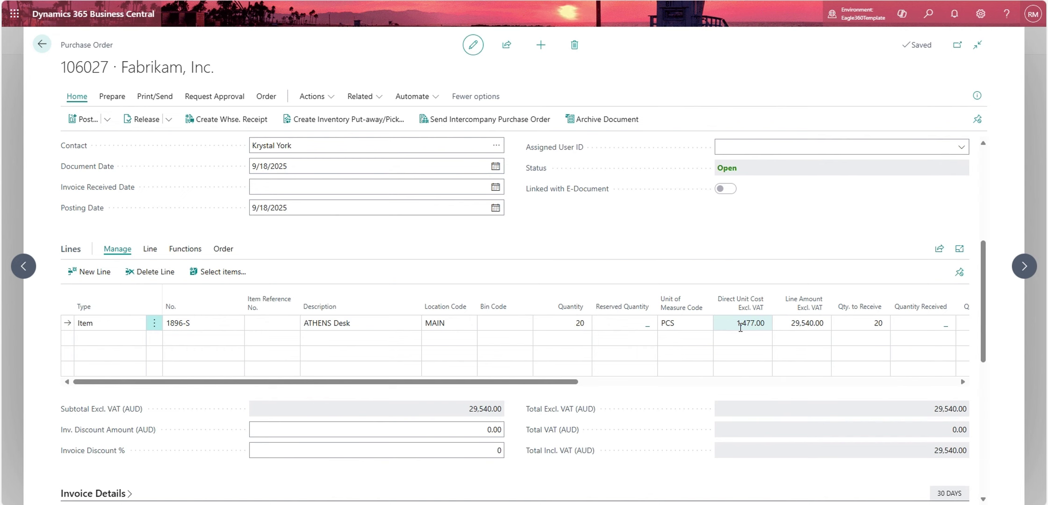
Preview the printed purchase order, then close the preview and the print request without printing.
scroll(740, 327, "up", 5)
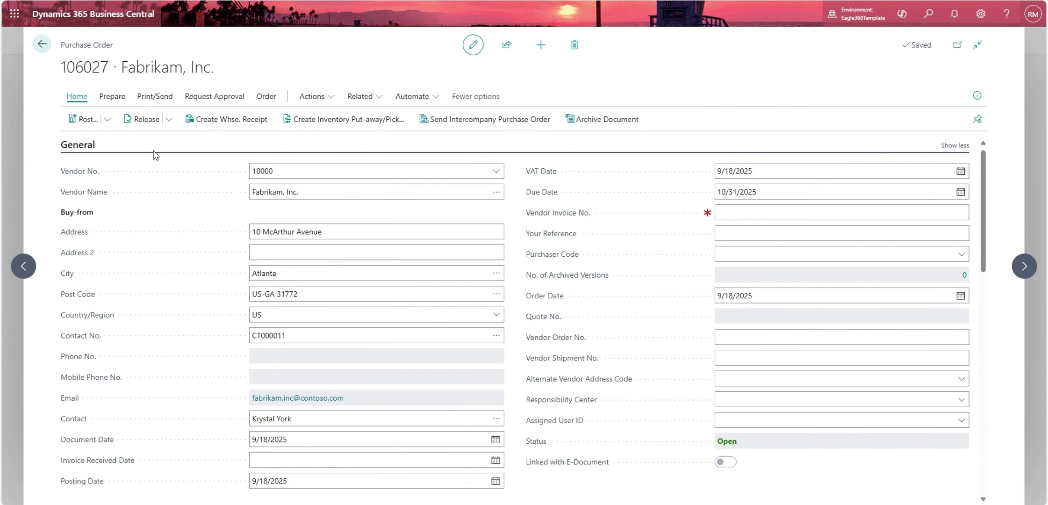
left_click(151, 101)
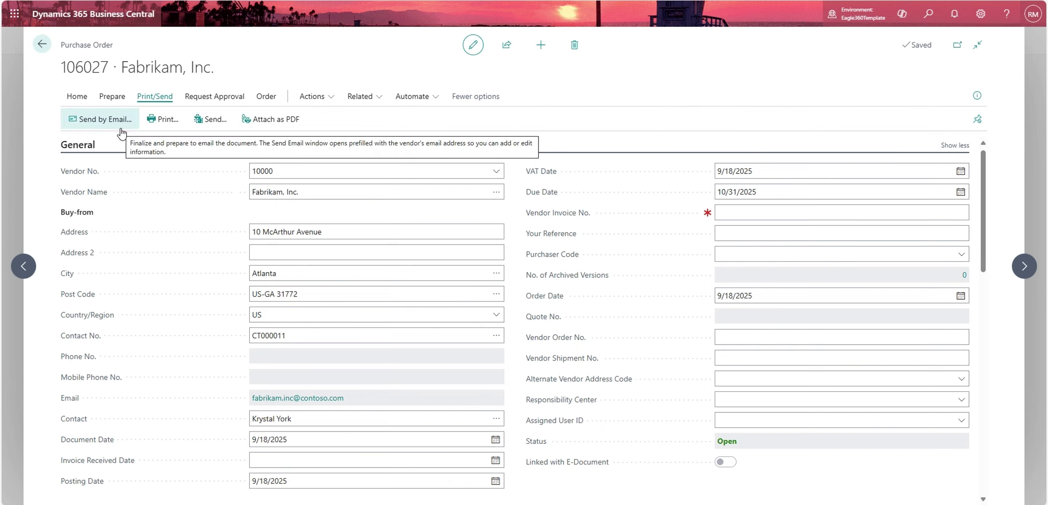
left_click(174, 122)
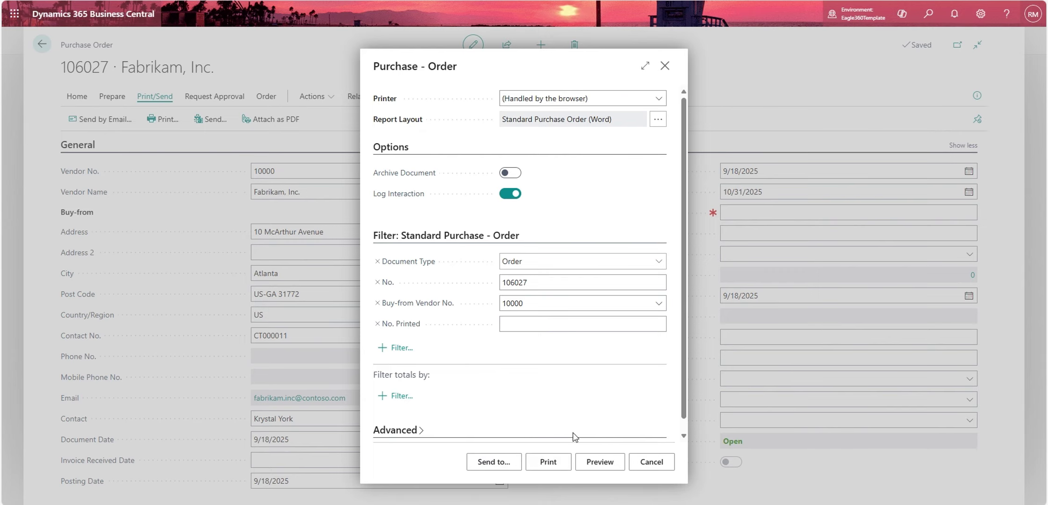
left_click(595, 460)
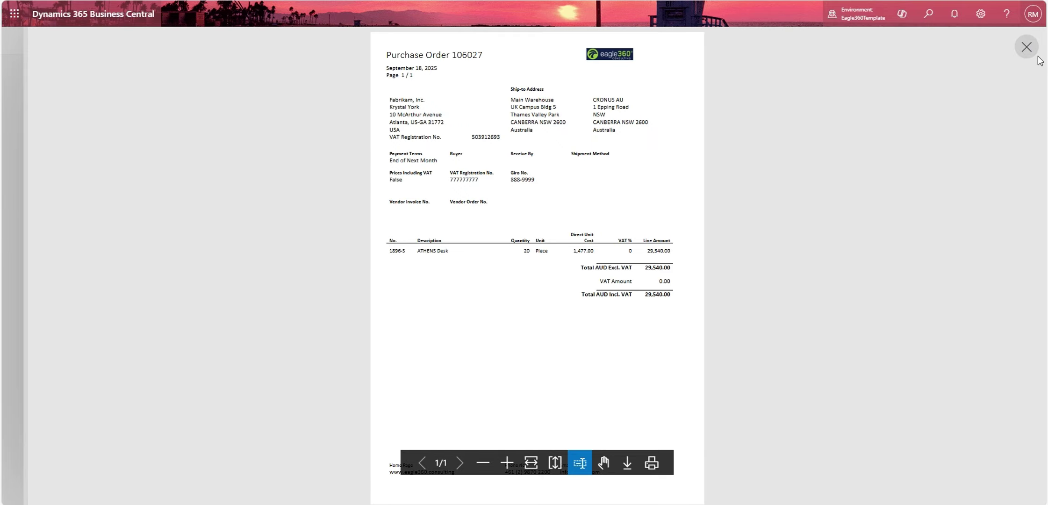
left_click(1024, 50)
left_click(664, 67)
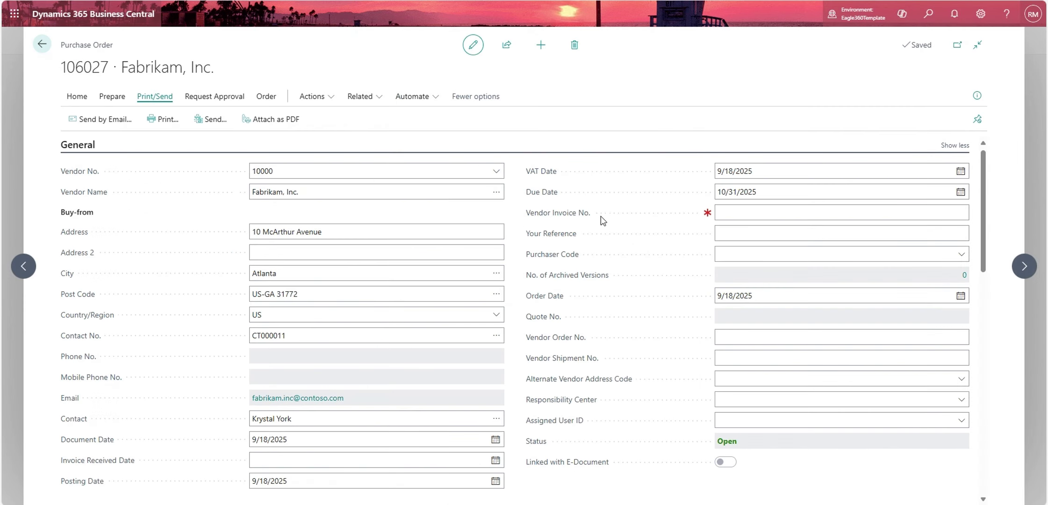
Release the purchase order and check its posting date.
scroll(983, 207, "down", 2)
left_click_drag(983, 207, 983, 211)
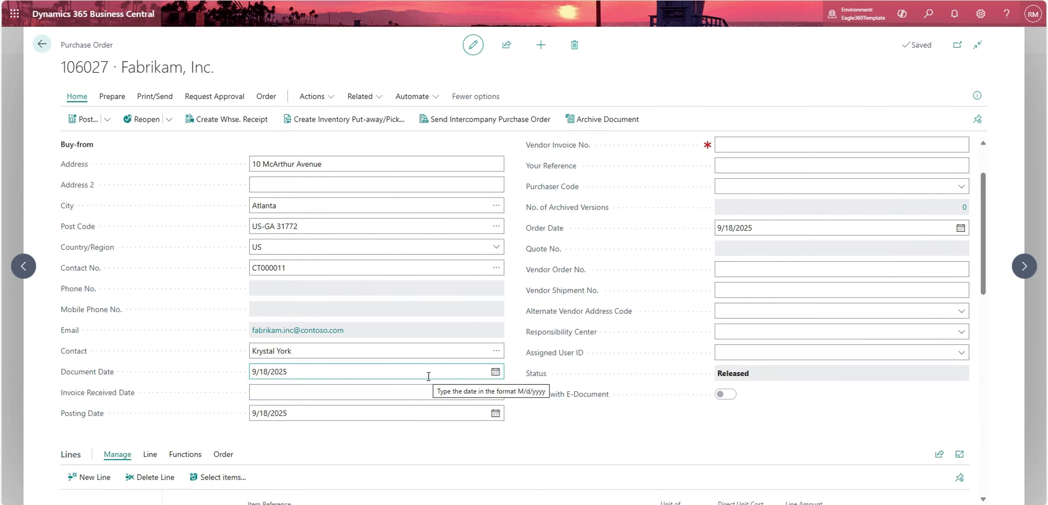
left_click(401, 413)
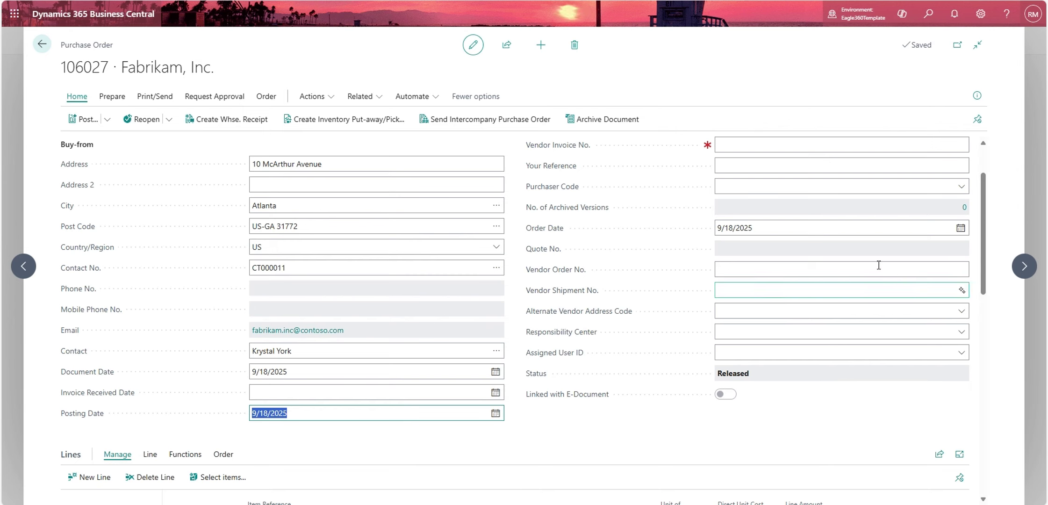
Check the quantity to receive on the ATHENS Desk line.
left_click_drag(982, 195, 982, 259)
left_click_drag(575, 393, 680, 397)
left_click(588, 325)
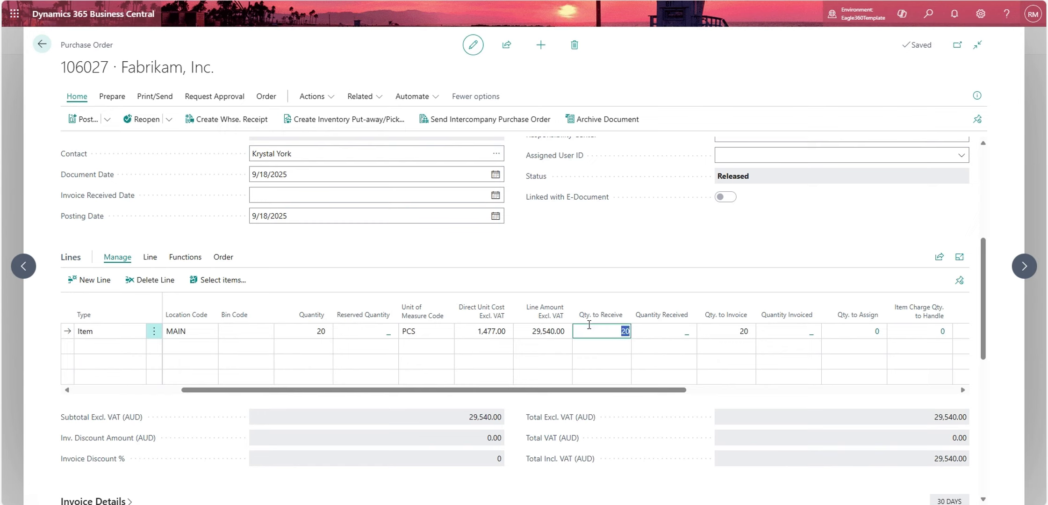
left_click(596, 332)
Post the purchase order with the Receive option only.
left_click_drag(983, 288, 982, 176)
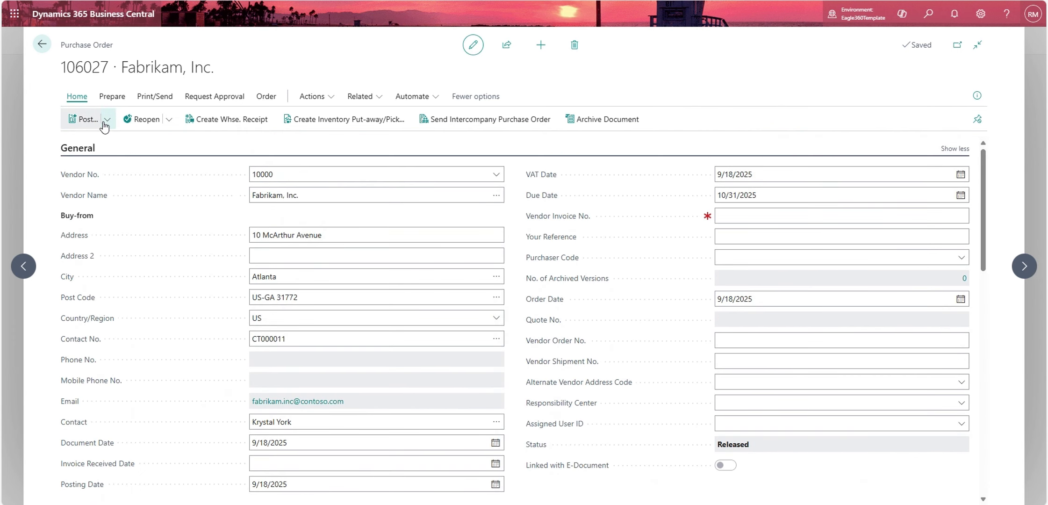
left_click(87, 123)
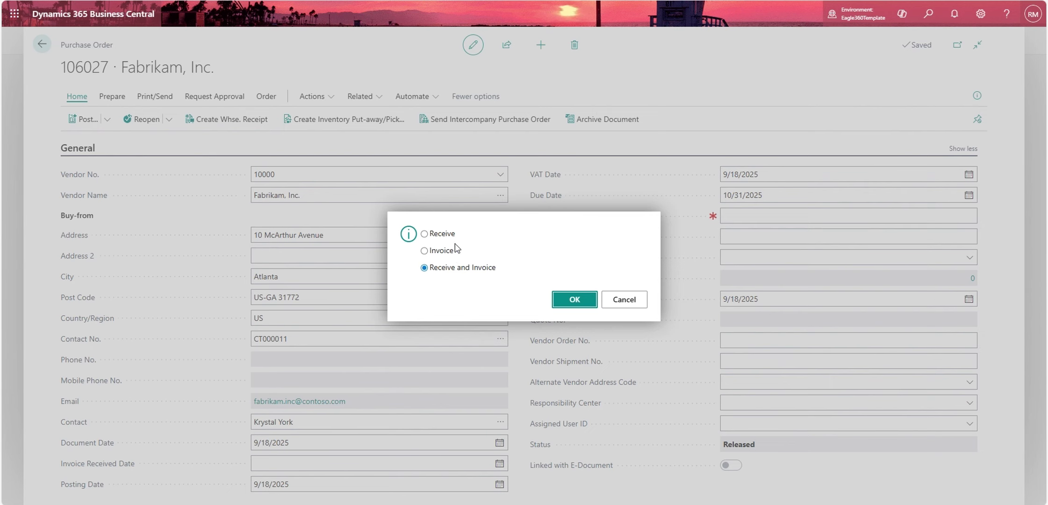
left_click(450, 232)
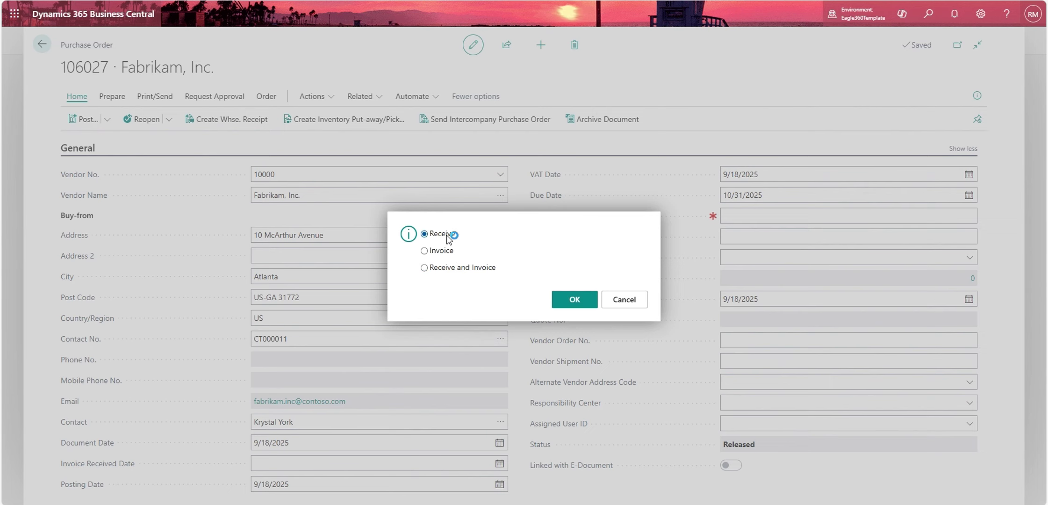
left_click(574, 299)
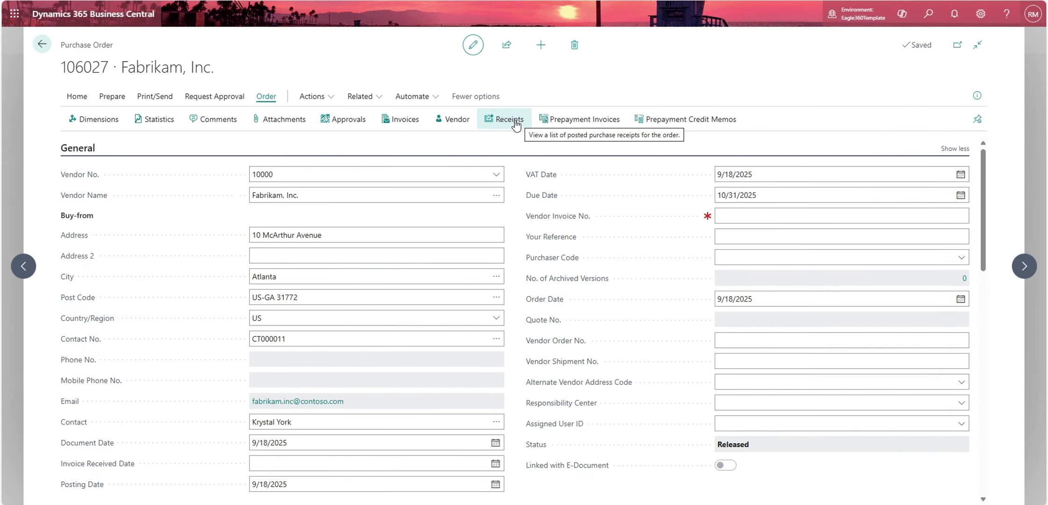
Open the order's posted purchase receipt from Fabrikam, Inc., review its ATHENS Desk line and return to the order.
left_click(512, 114)
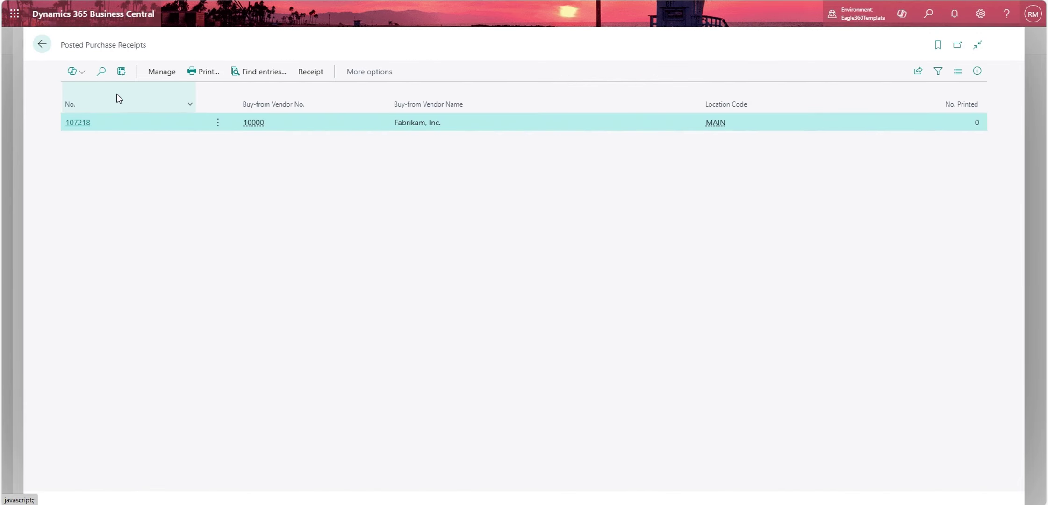
left_click(77, 123)
scroll(316, 211, "down", 3)
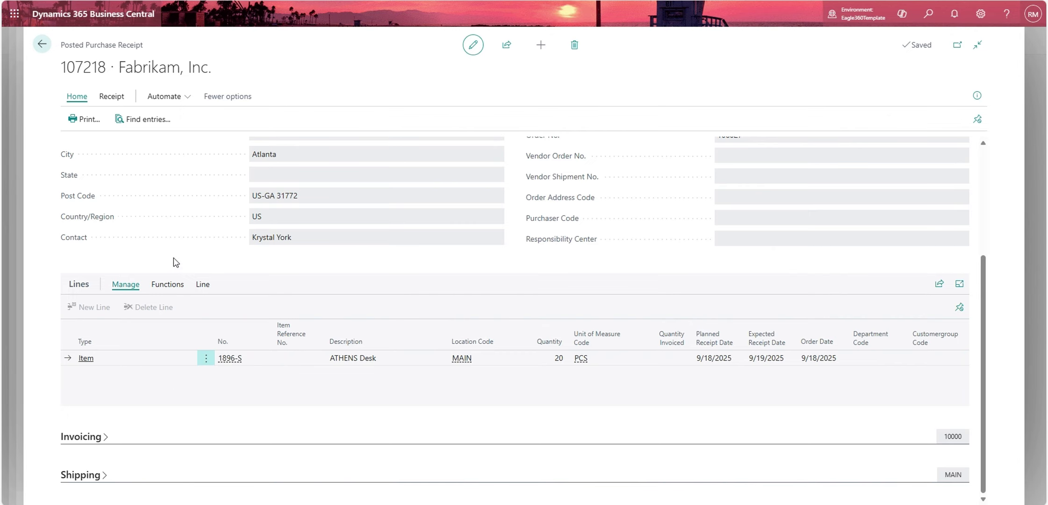
left_click(167, 284)
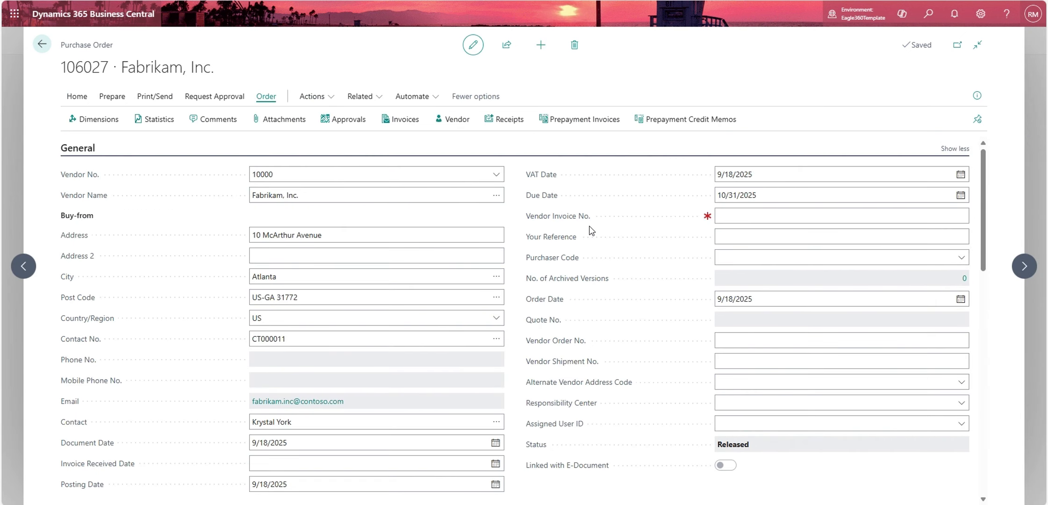
Enter INV83873 as the purchase order's vendor invoice number.
left_click(345, 484)
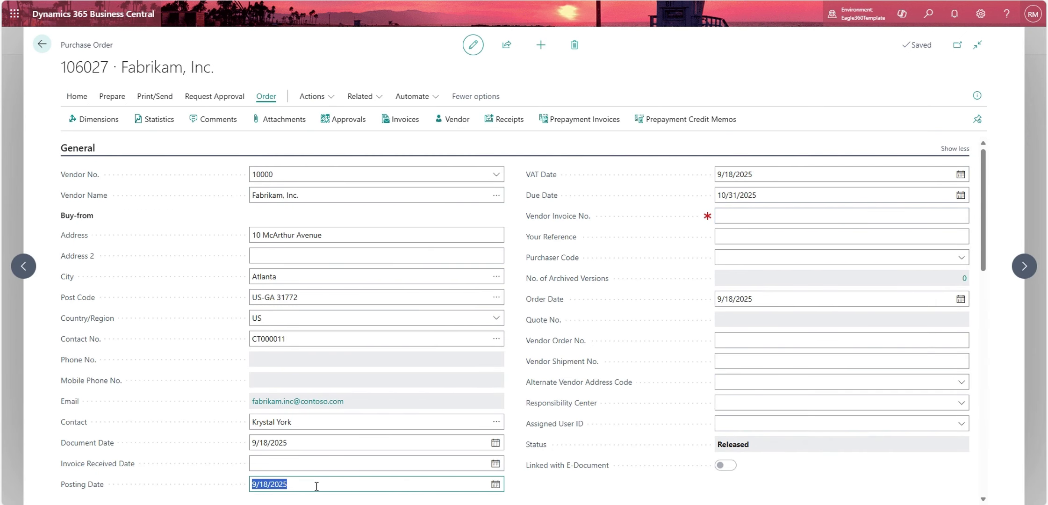
left_click(725, 215)
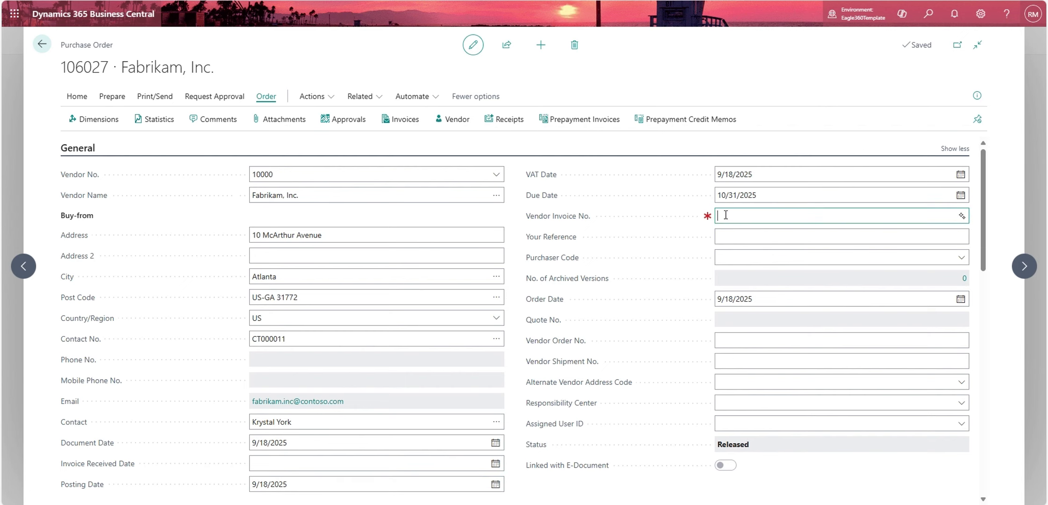
type("INV02873")
Check the quantity received and the quantity to invoice on the ATHENS Desk line.
left_click_drag(983, 248, 997, 361)
left_click_drag(577, 322, 818, 324)
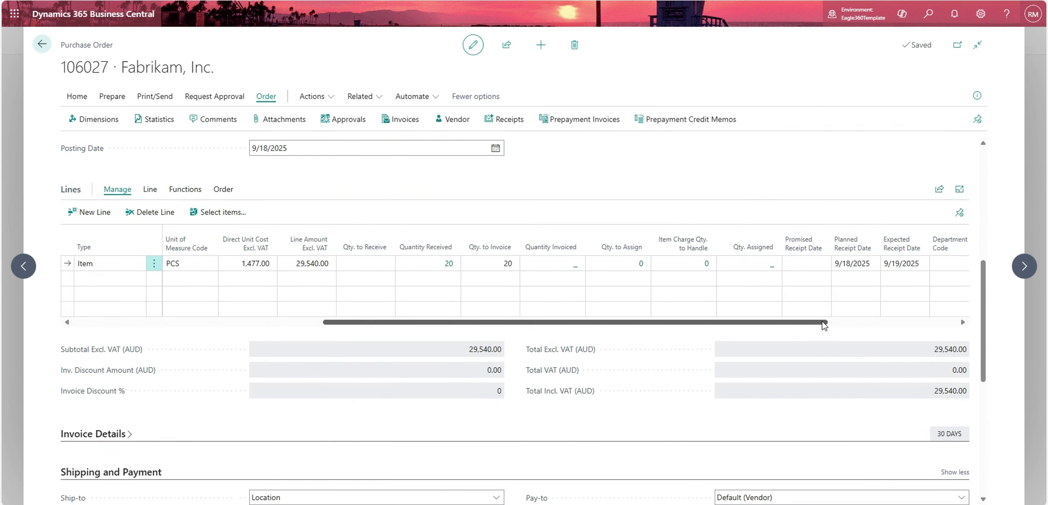
left_click(482, 264)
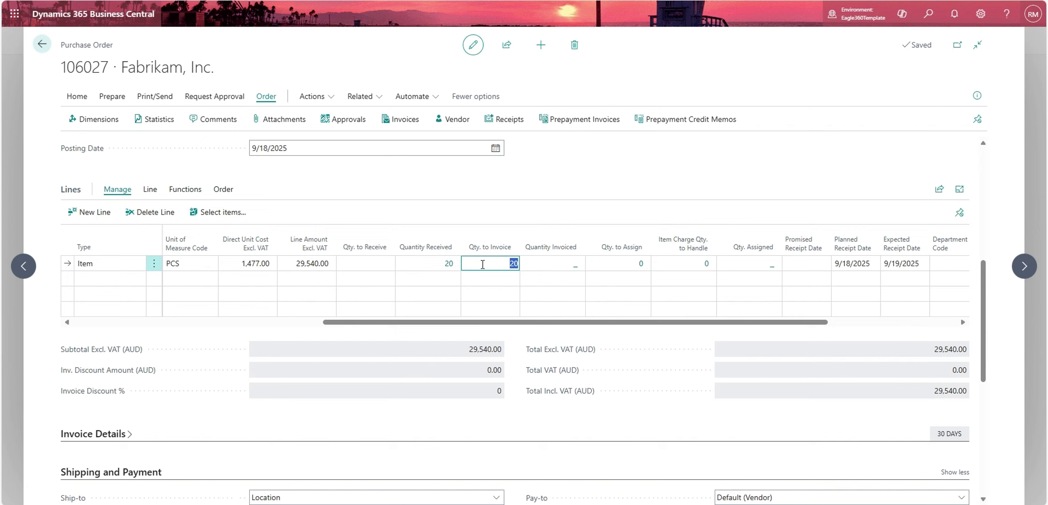
left_click_drag(596, 322, 347, 323)
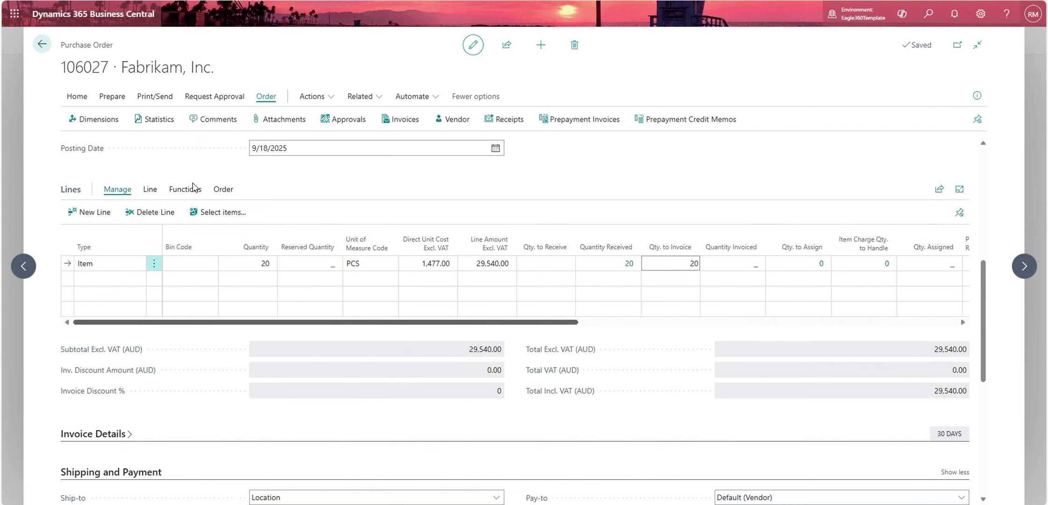
Post the purchase order with the Invoice option.
left_click(77, 97)
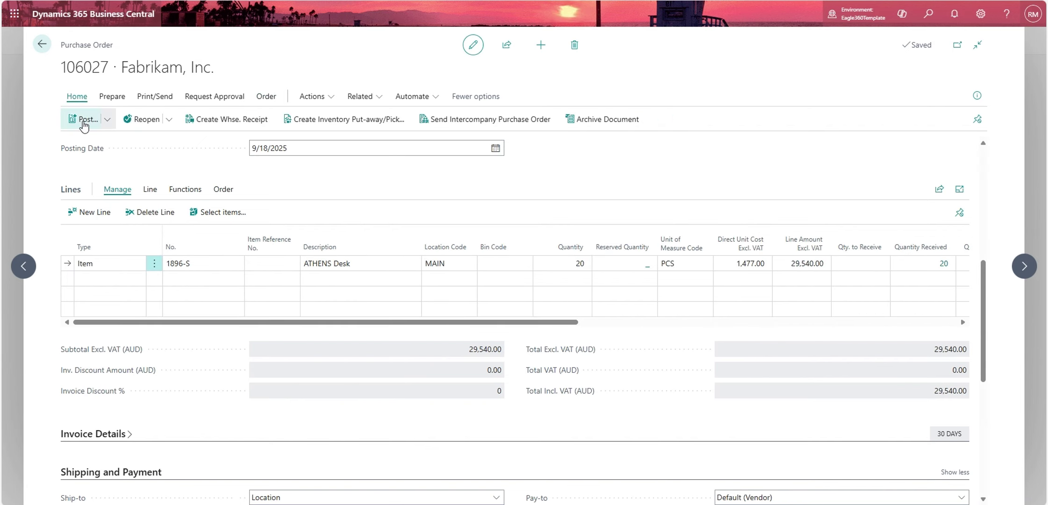
left_click(83, 119)
left_click(442, 251)
left_click(572, 298)
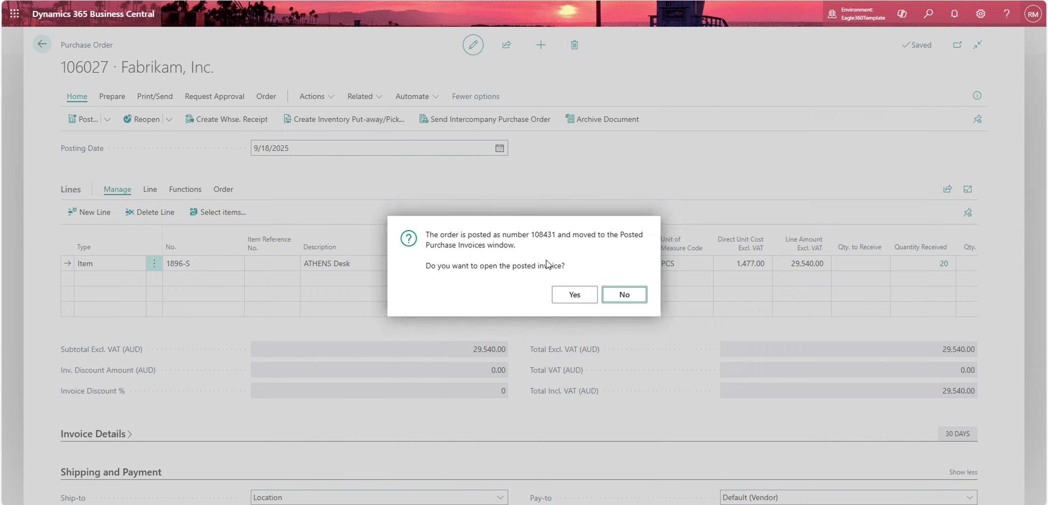
Open the posted purchase invoice, review its line, header and correction options, and return to the purchase orders list.
left_click(583, 301)
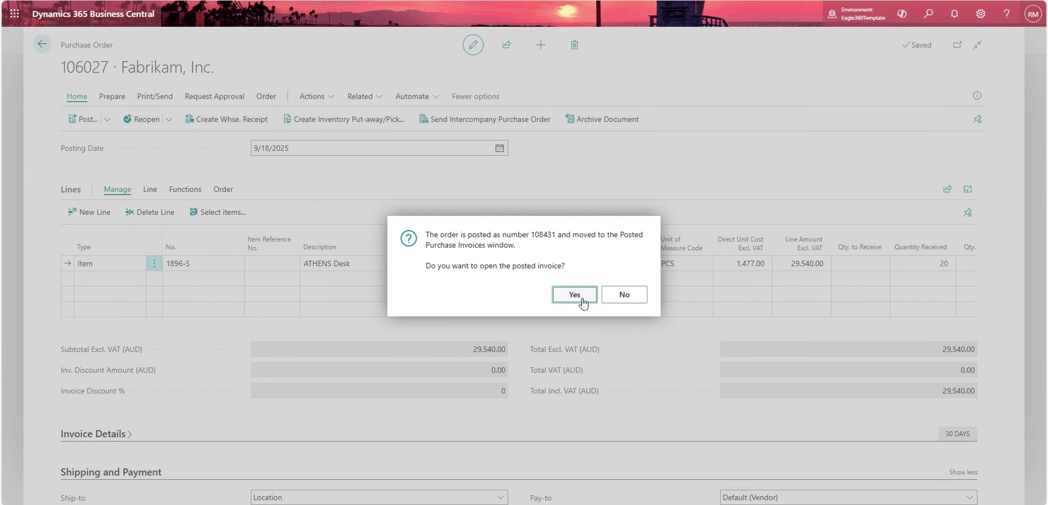
left_click(582, 301)
scroll(580, 304, "down", 5)
scroll(611, 344, "up", 5)
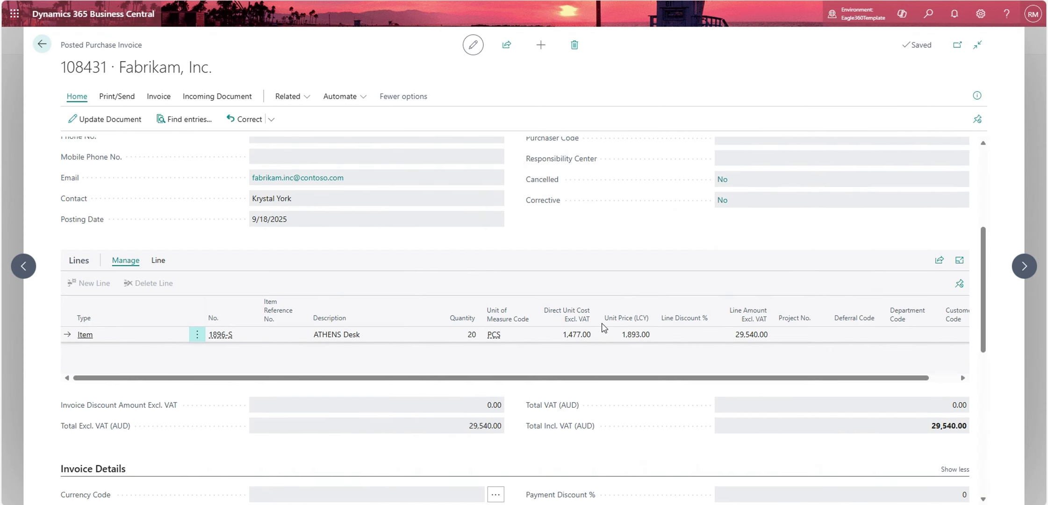
scroll(604, 327, "up", 2)
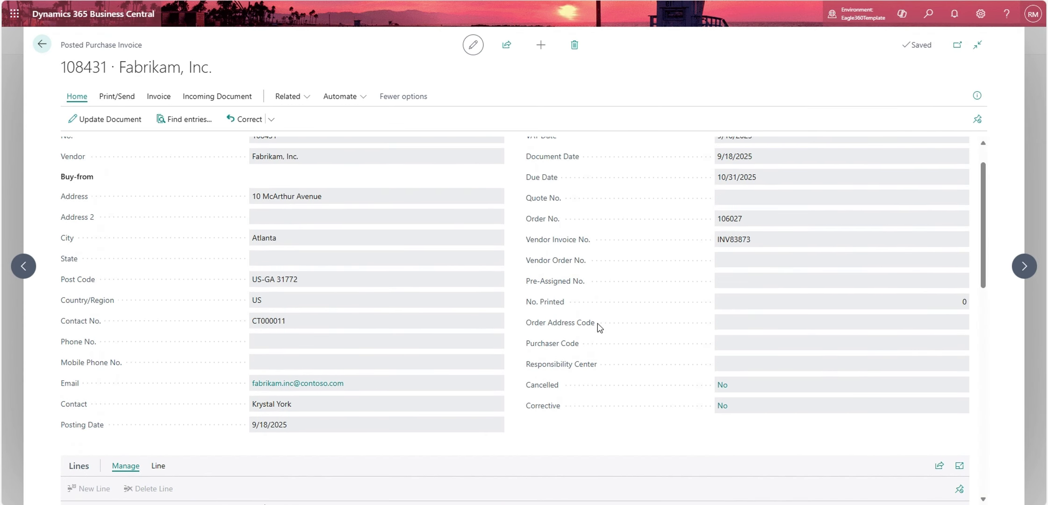
left_click(271, 121)
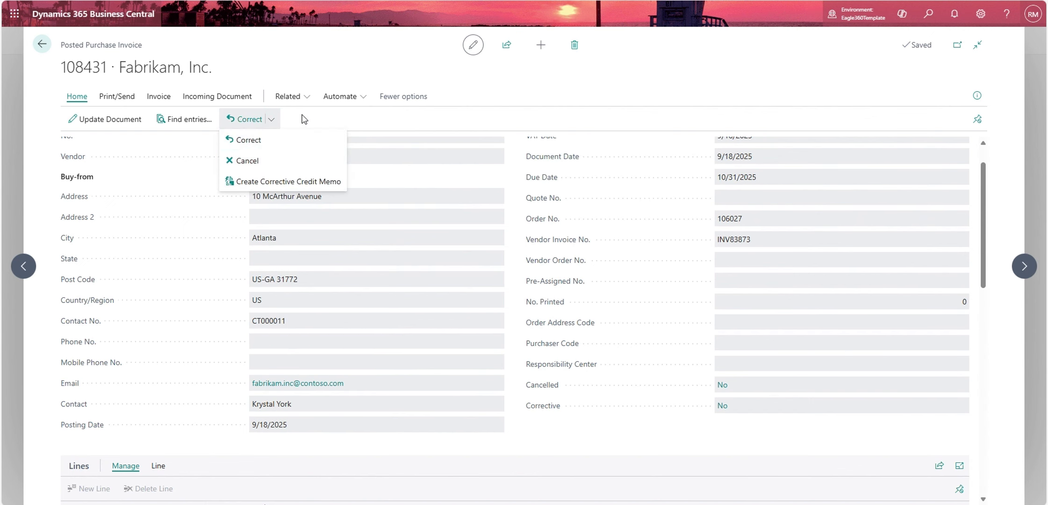
left_click(42, 47)
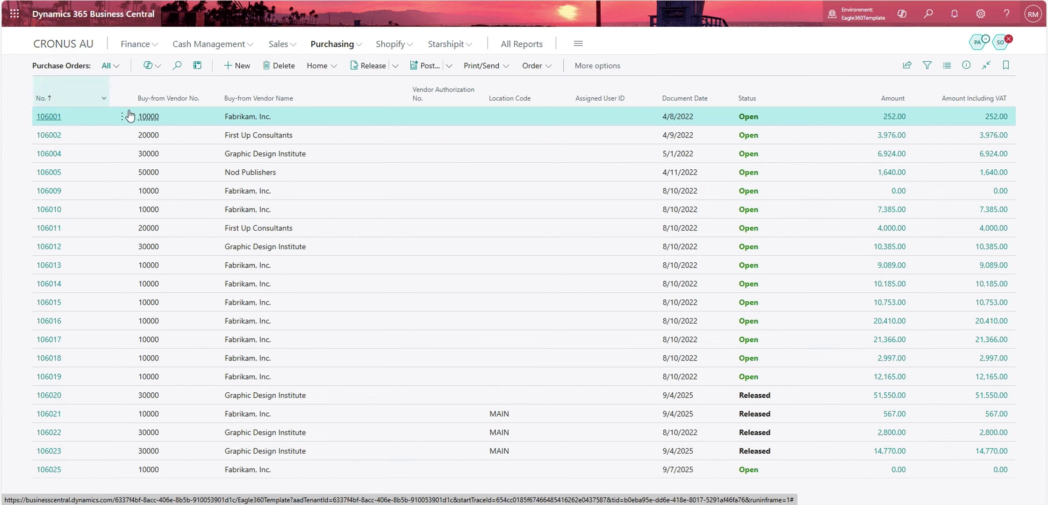
Open the PMT REG (Bank Reconciliation) batch of the payment journals.
mouse_move(146, 105)
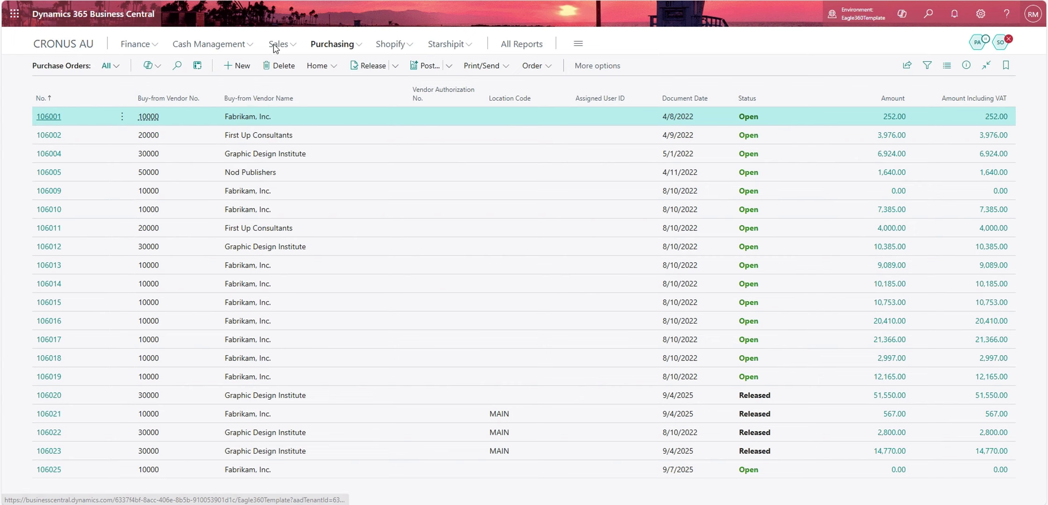
left_click(211, 46)
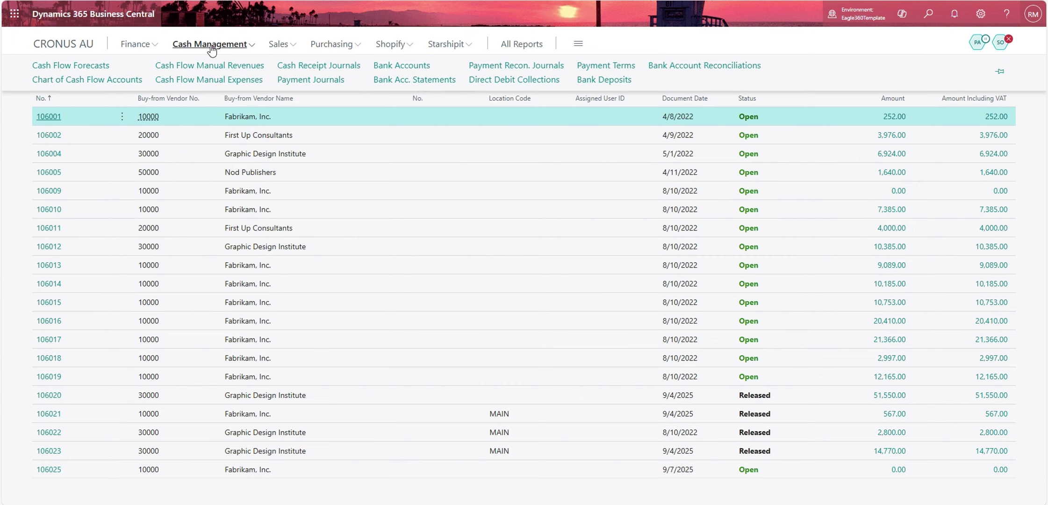
left_click(311, 84)
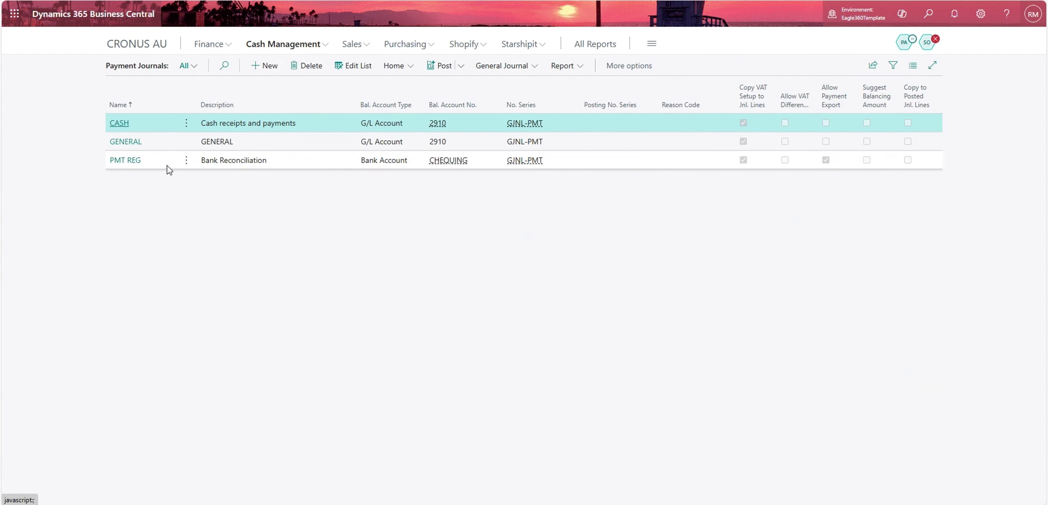
left_click(234, 167)
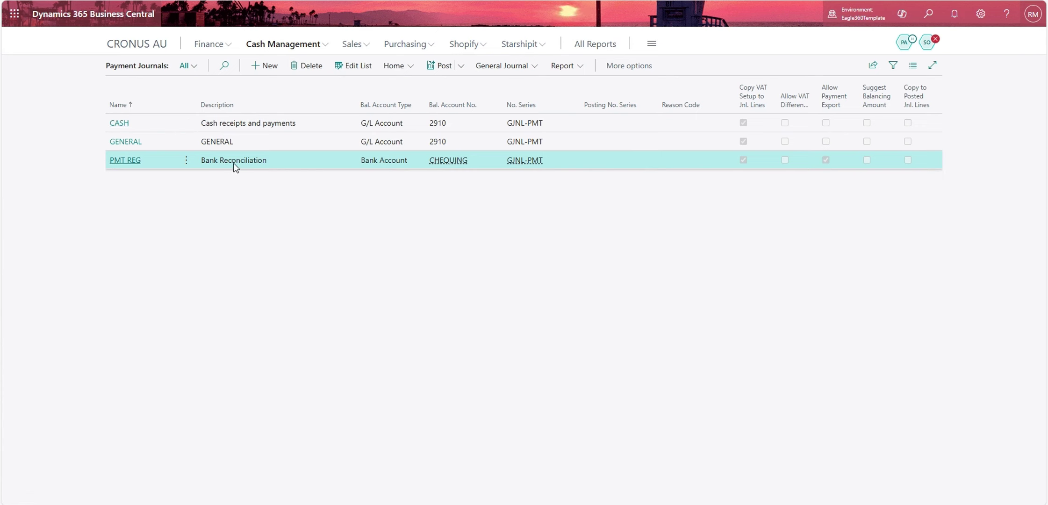
left_click(289, 165)
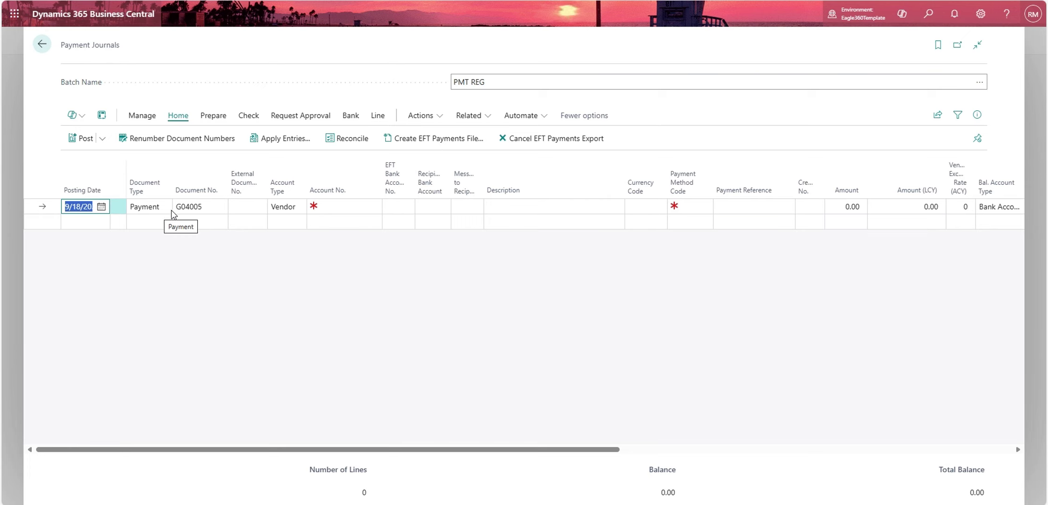
Fill in the payment line with vendor Fabrikam, Inc. and the payment method CASH.
left_click(327, 206)
left_click(404, 255)
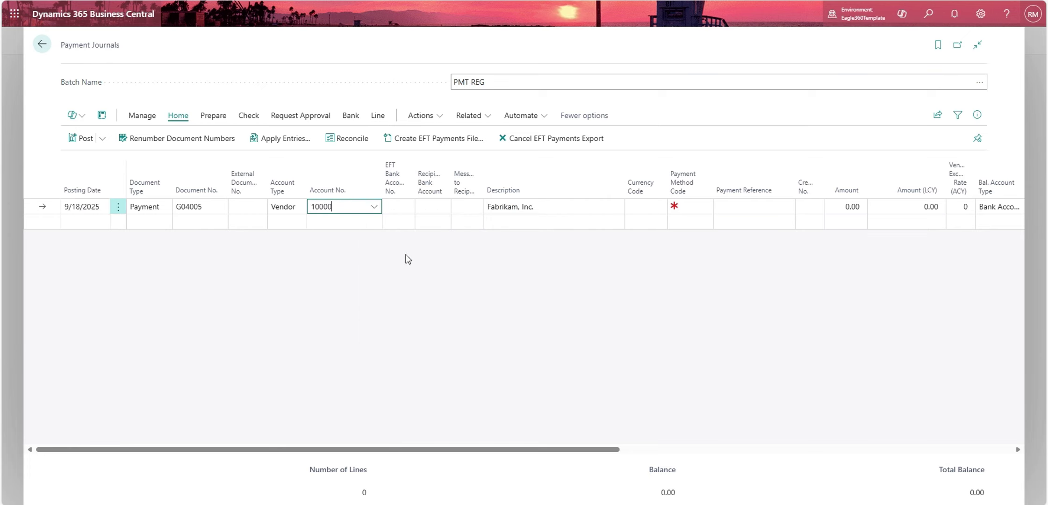
left_click(683, 208)
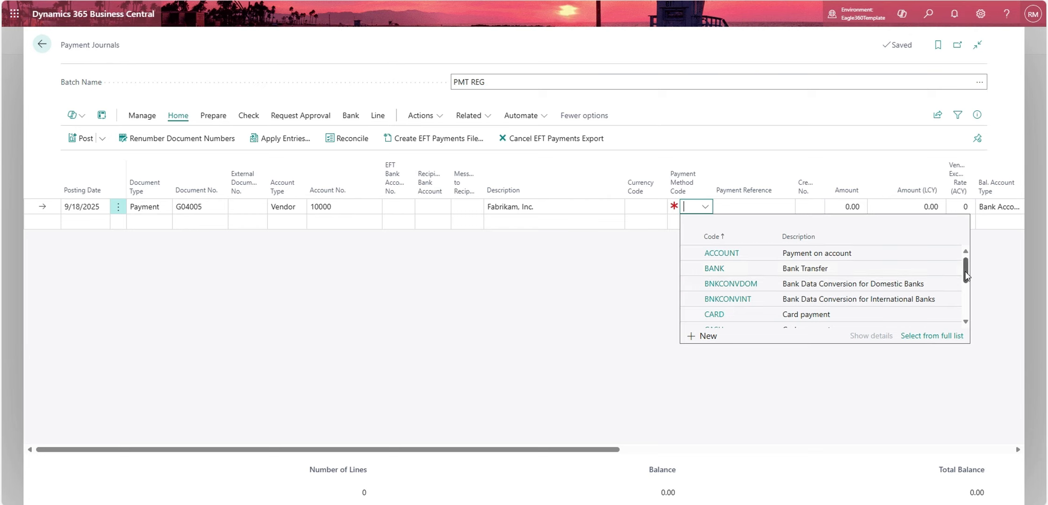
scroll(919, 306, "down", 1)
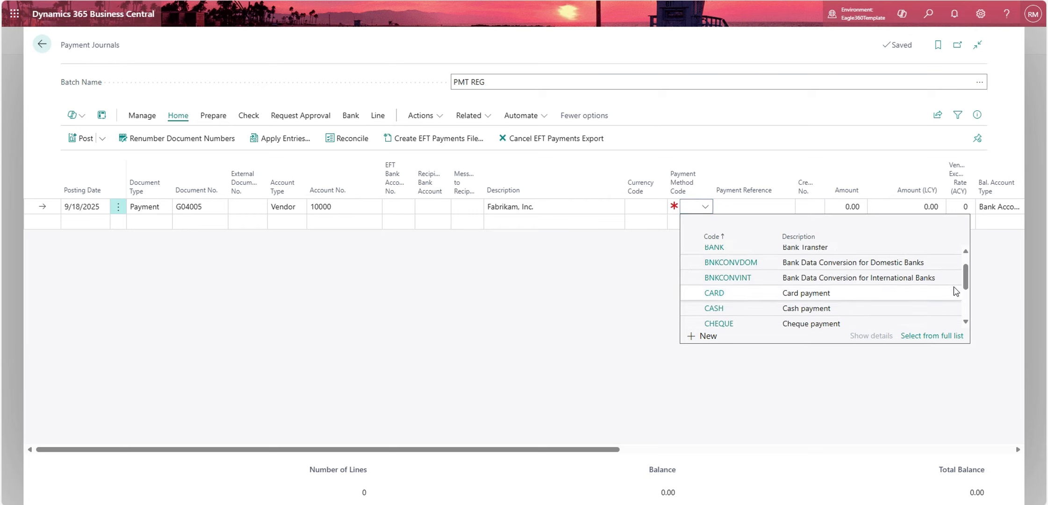
left_click(917, 308)
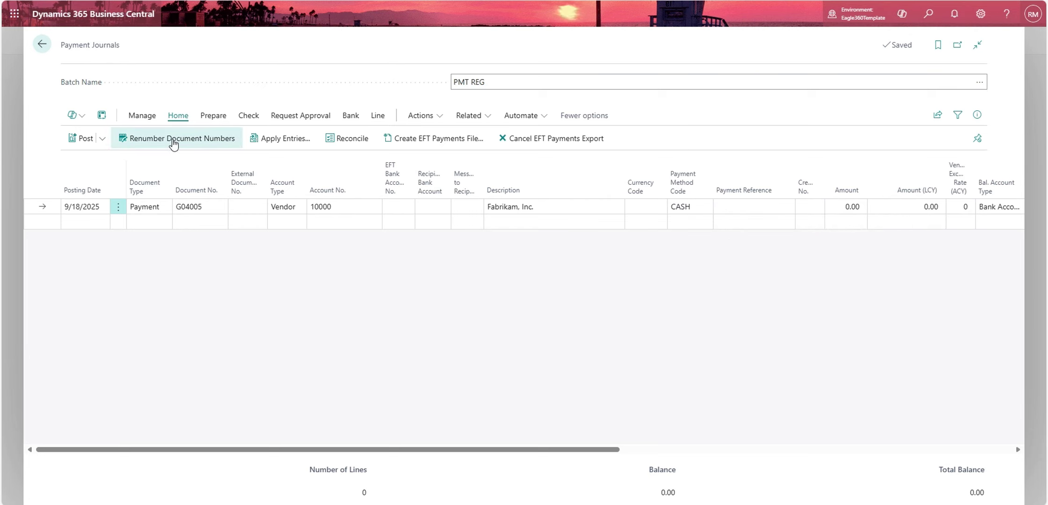
Open the vendor entries for application, sort them by posting date descending and set the Applies-to ID on the 9/18/2025 invoice.
left_click(281, 141)
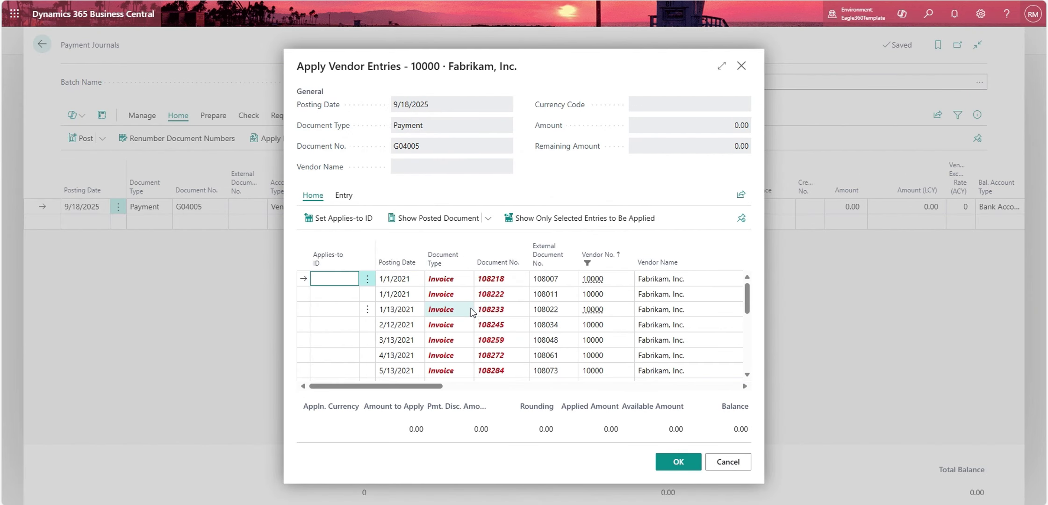
left_click(460, 255)
left_click(410, 253)
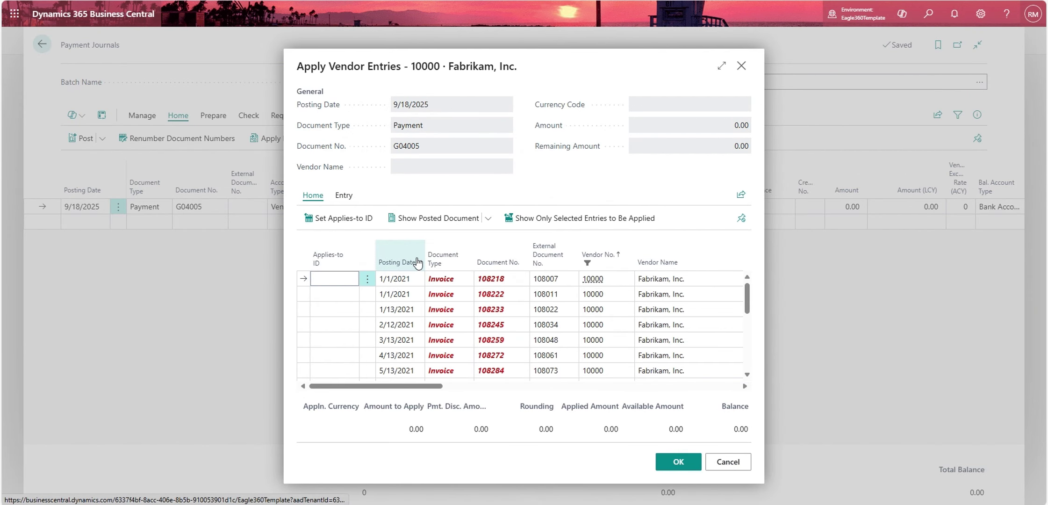
left_click(418, 261)
left_click(423, 302)
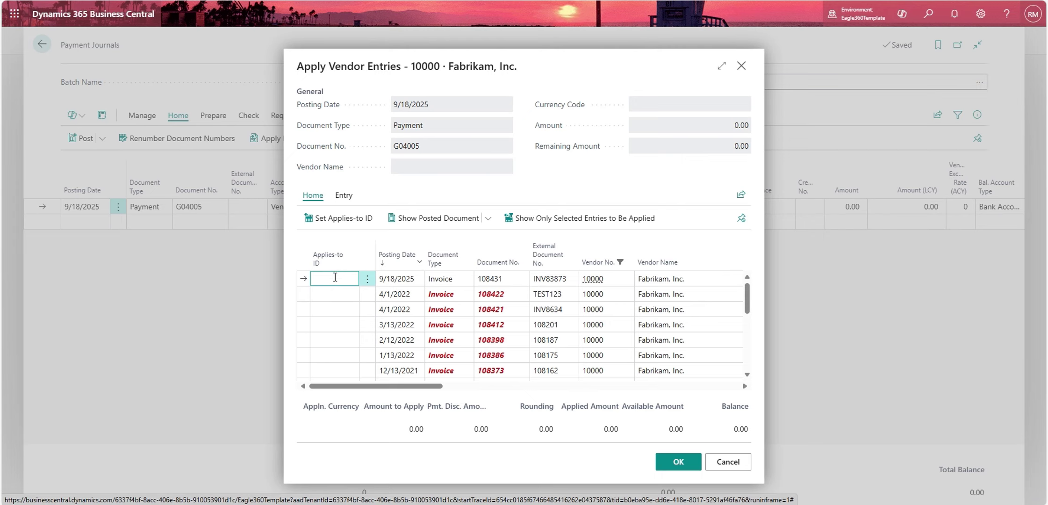
left_click(327, 217)
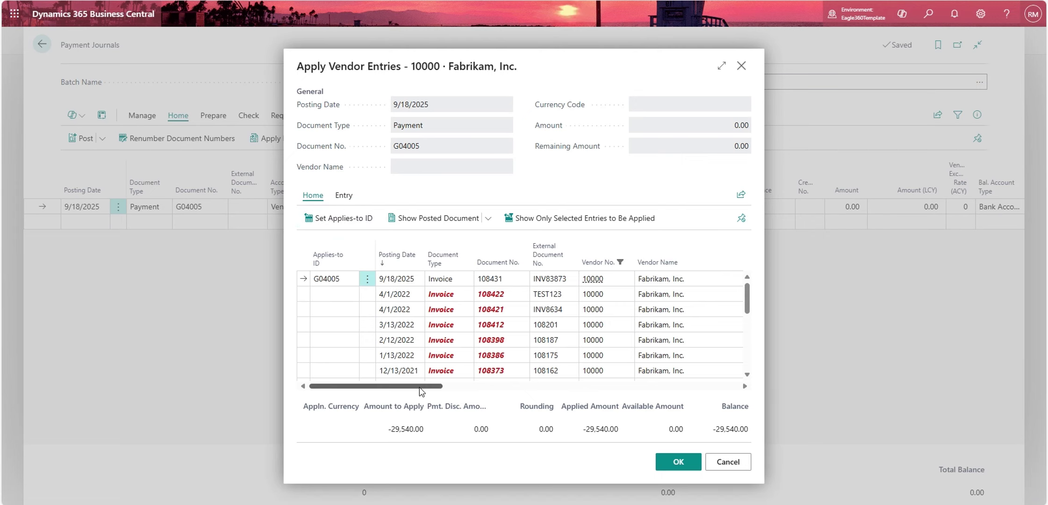
Check the selected invoice's remaining amount and amount to apply, and accept the application to the payment.
left_click_drag(420, 388, 534, 389)
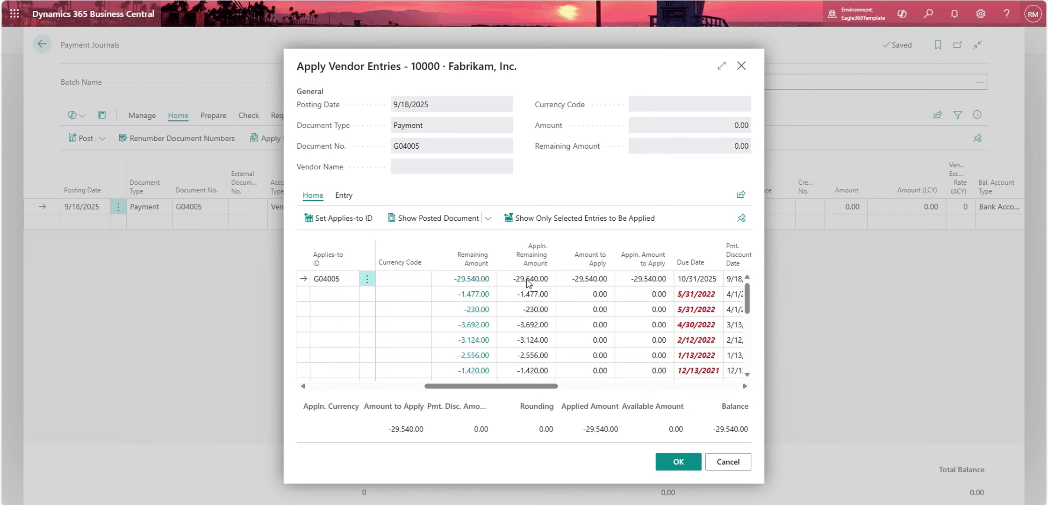
left_click(566, 281)
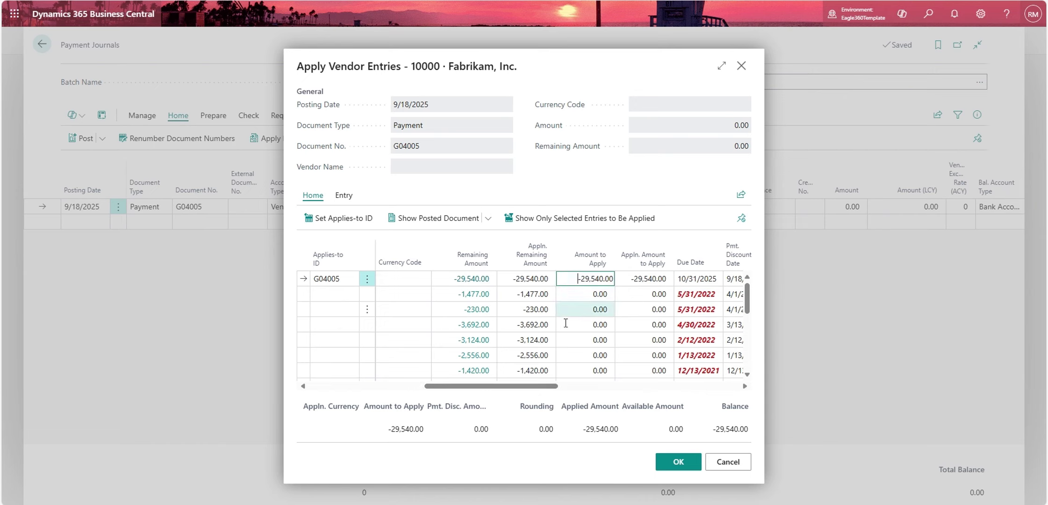
left_click_drag(544, 392, 650, 391)
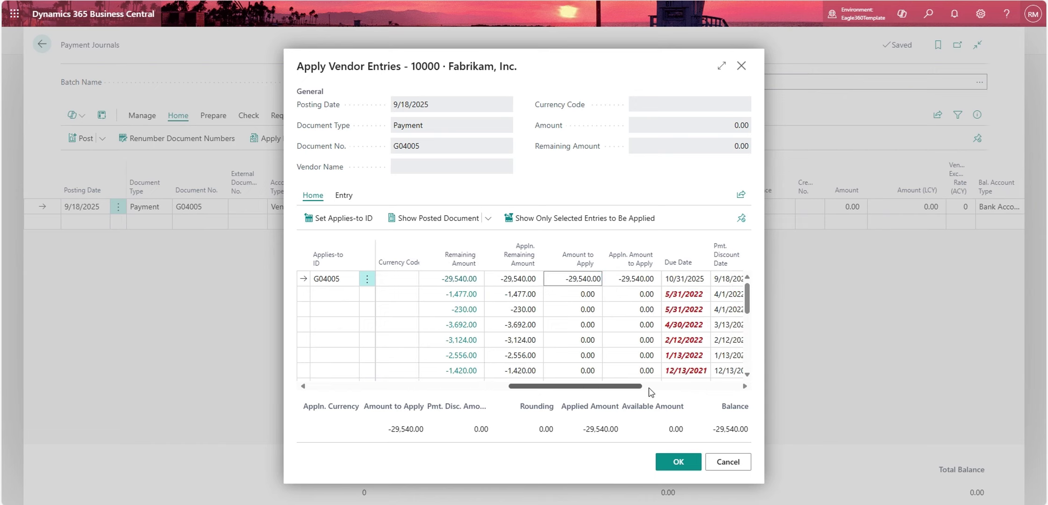
left_click(680, 462)
Review the Fabrikam, Inc. payment line's amount and balancing account, and post the journal.
mouse_move(592, 448)
left_mouse_down()
mouse_move(773, 445)
mouse_move(601, 447)
left_mouse_up()
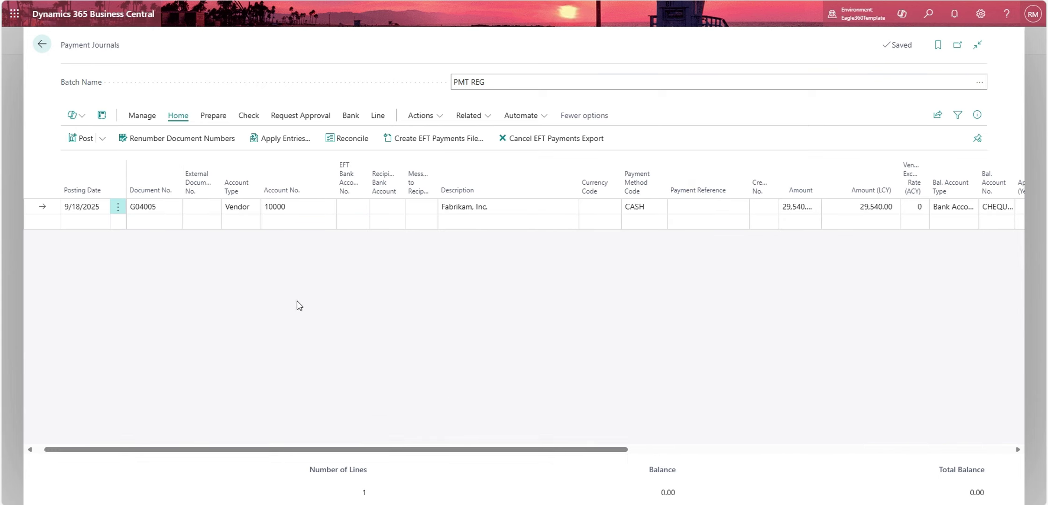
left_click(85, 138)
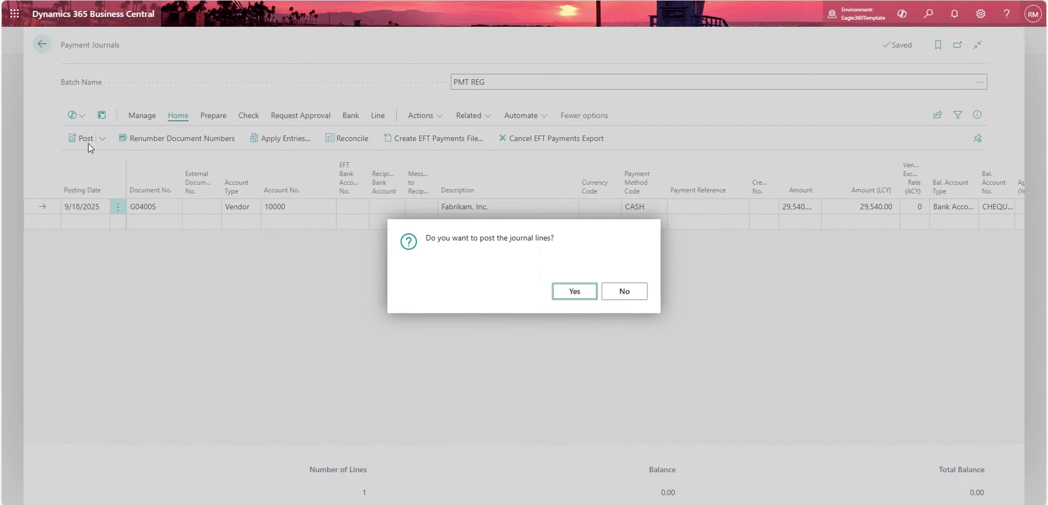
left_click(573, 291)
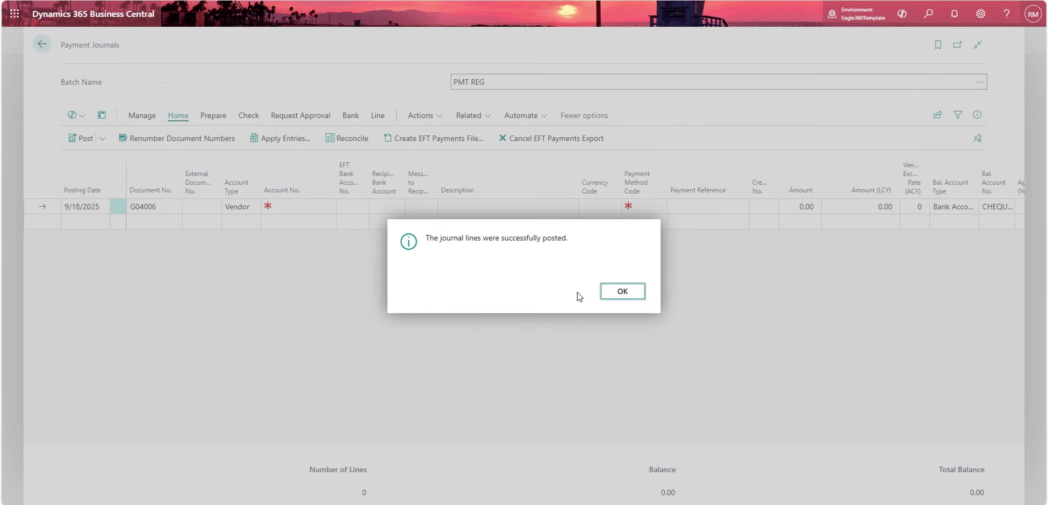